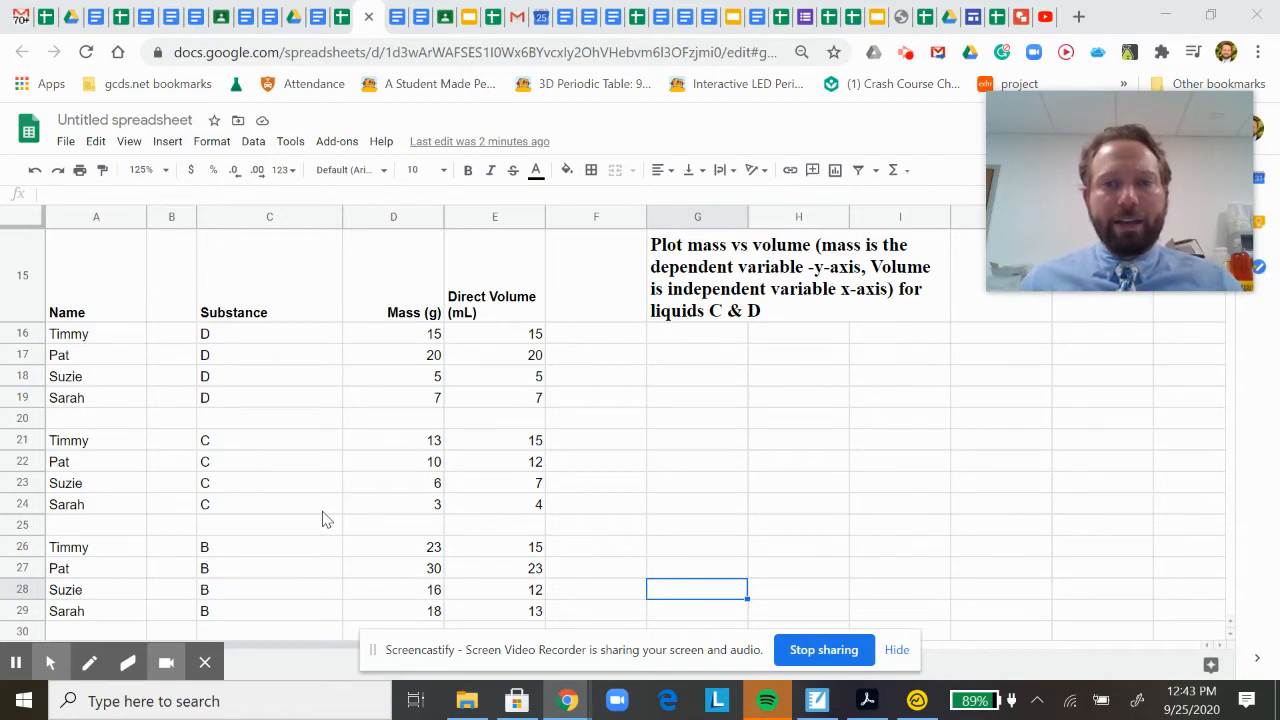
# Edit the plotting instructions in G15 so they read "for liquids B, C & D".
pyautogui.click(714, 320)
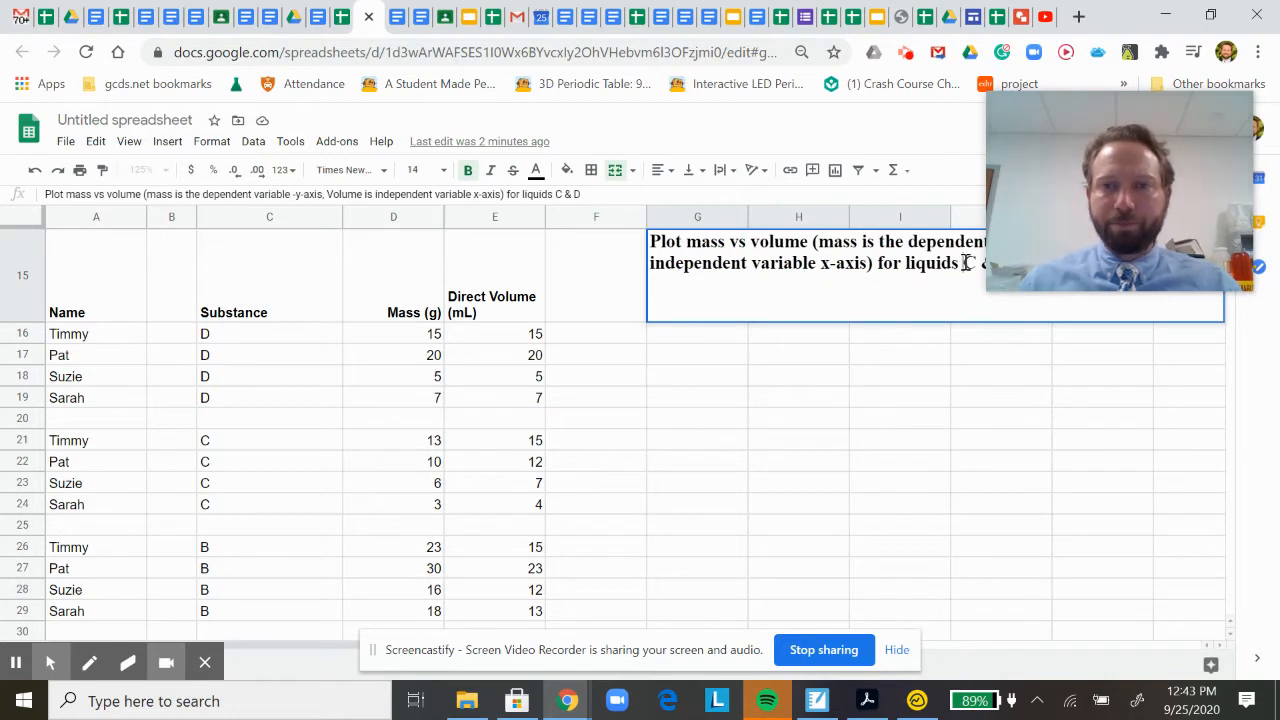
pyautogui.write('b,')
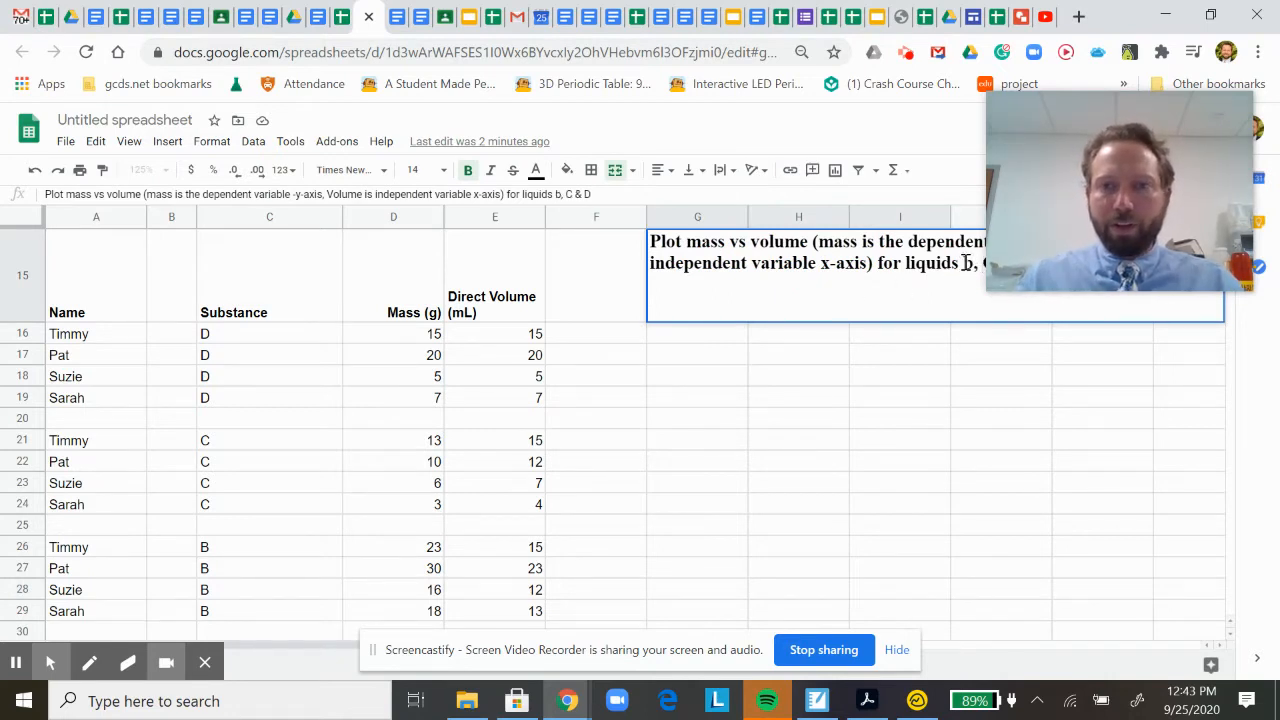
pyautogui.press('BackSpace')
pyautogui.press('BackSpace')
pyautogui.press('BackSpace')
pyautogui.write('B,')
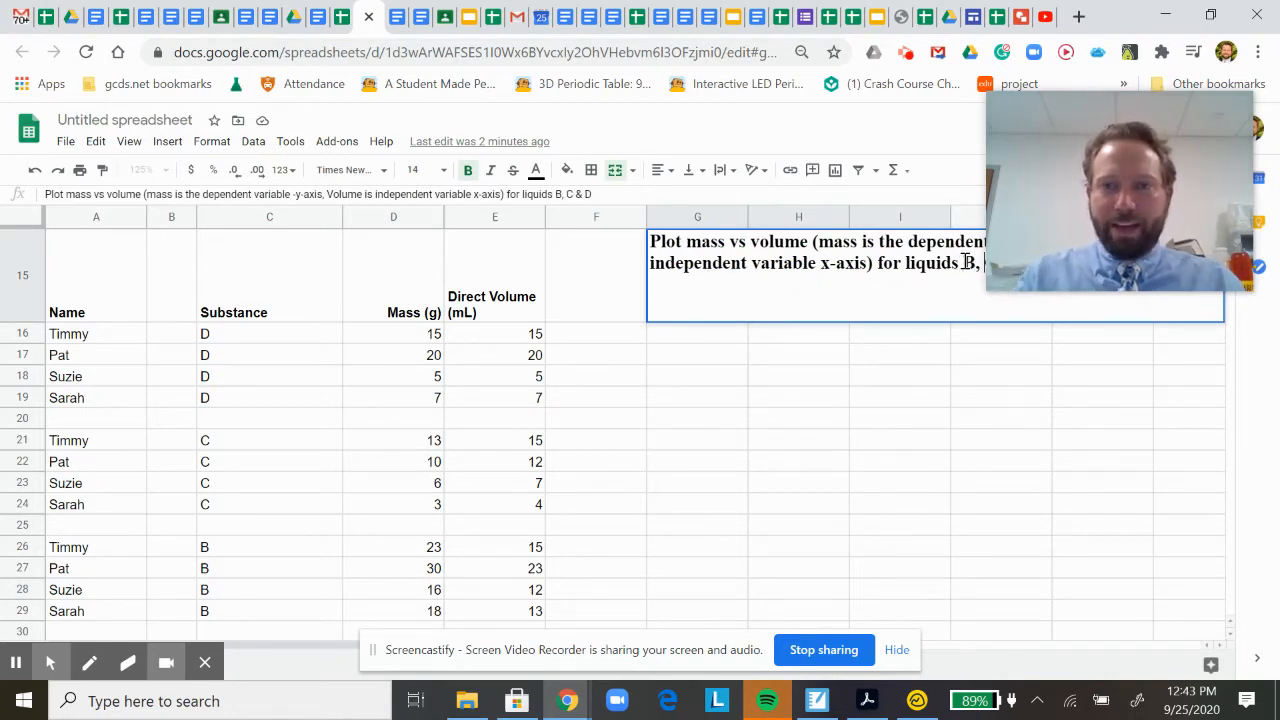
pyautogui.press('Return')
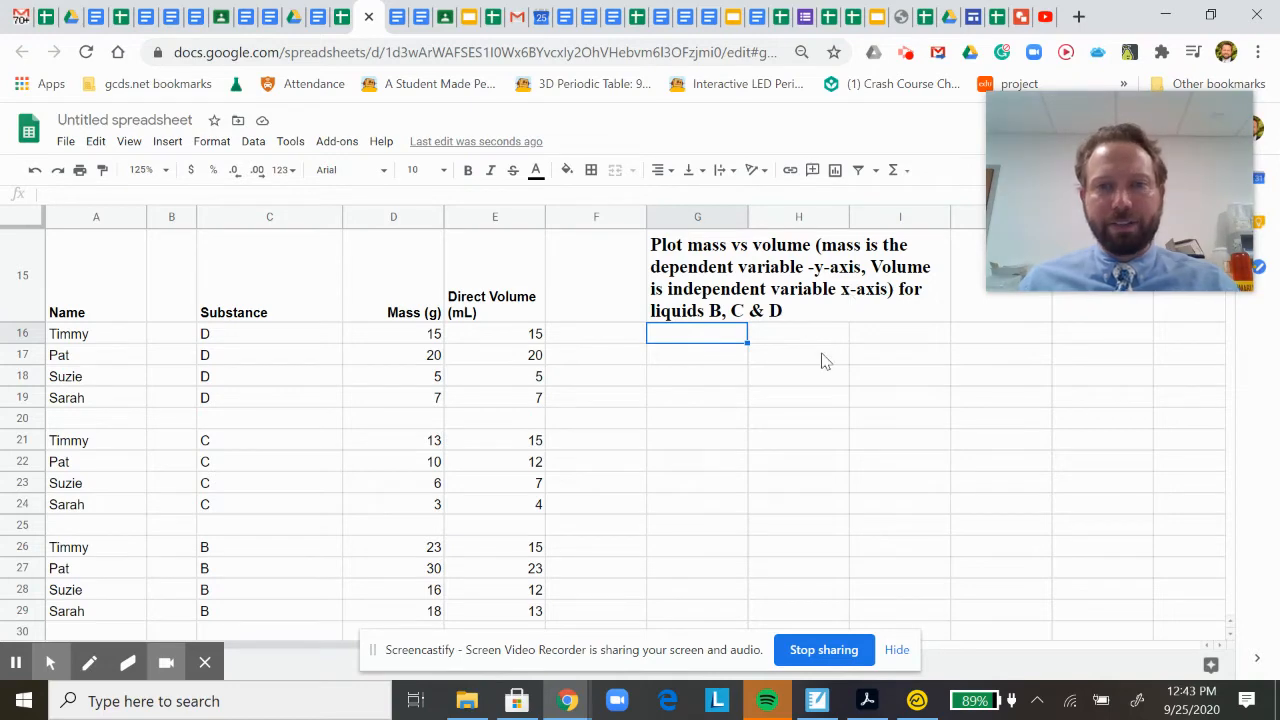
# Delete the plotting instructions from the merged cell at G15.
pyautogui.click(663, 417)
pyautogui.scroll(-1, 667, 423)
pyautogui.scroll(1, 667, 423)
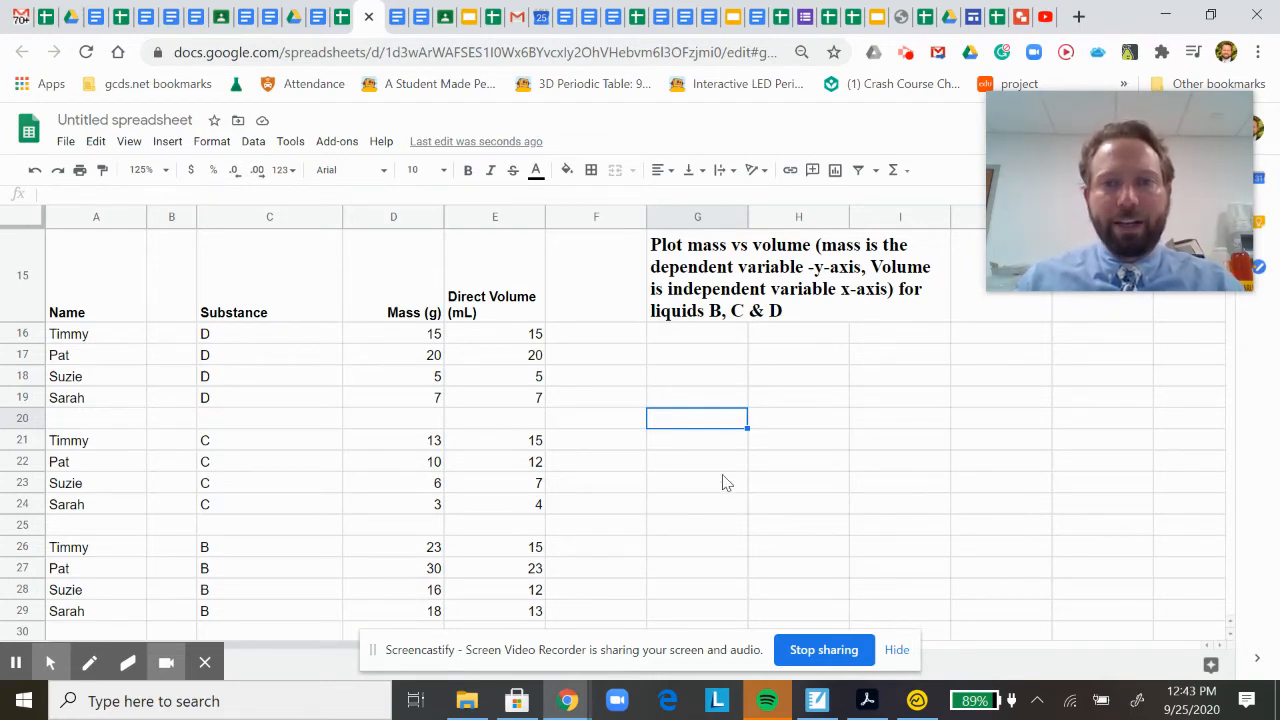
pyautogui.click(765, 303)
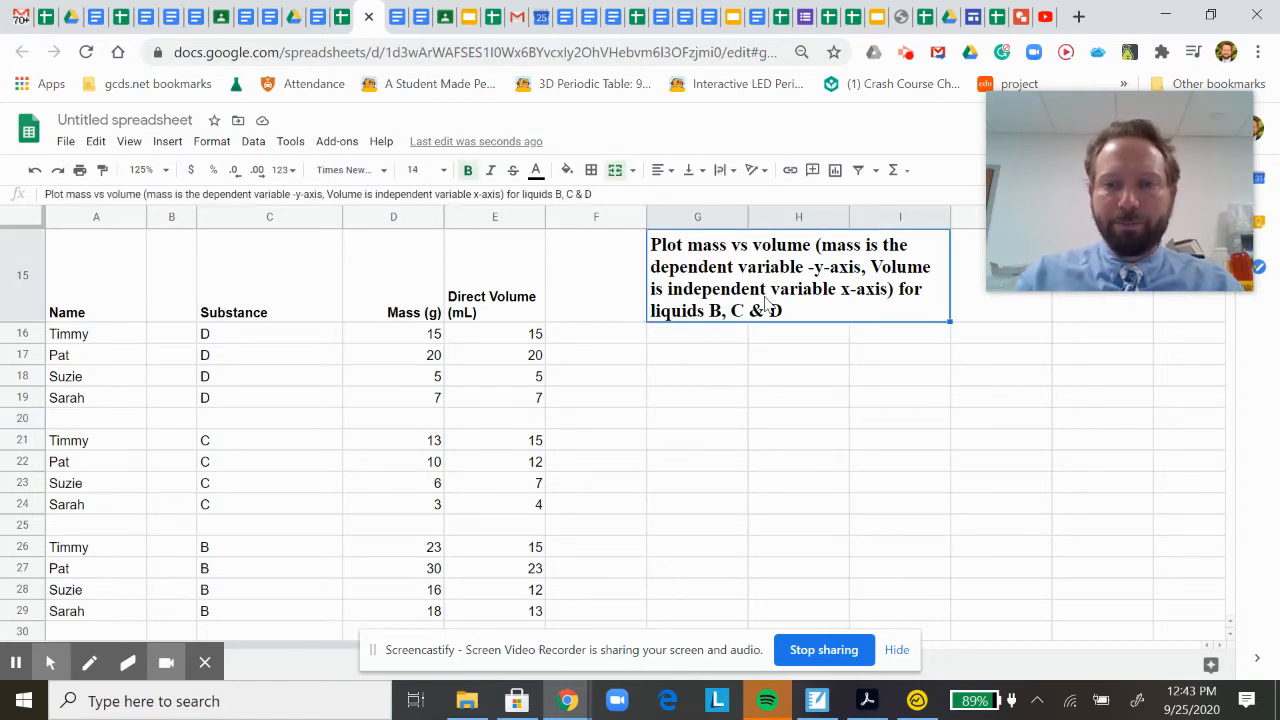
pyautogui.press('Delete')
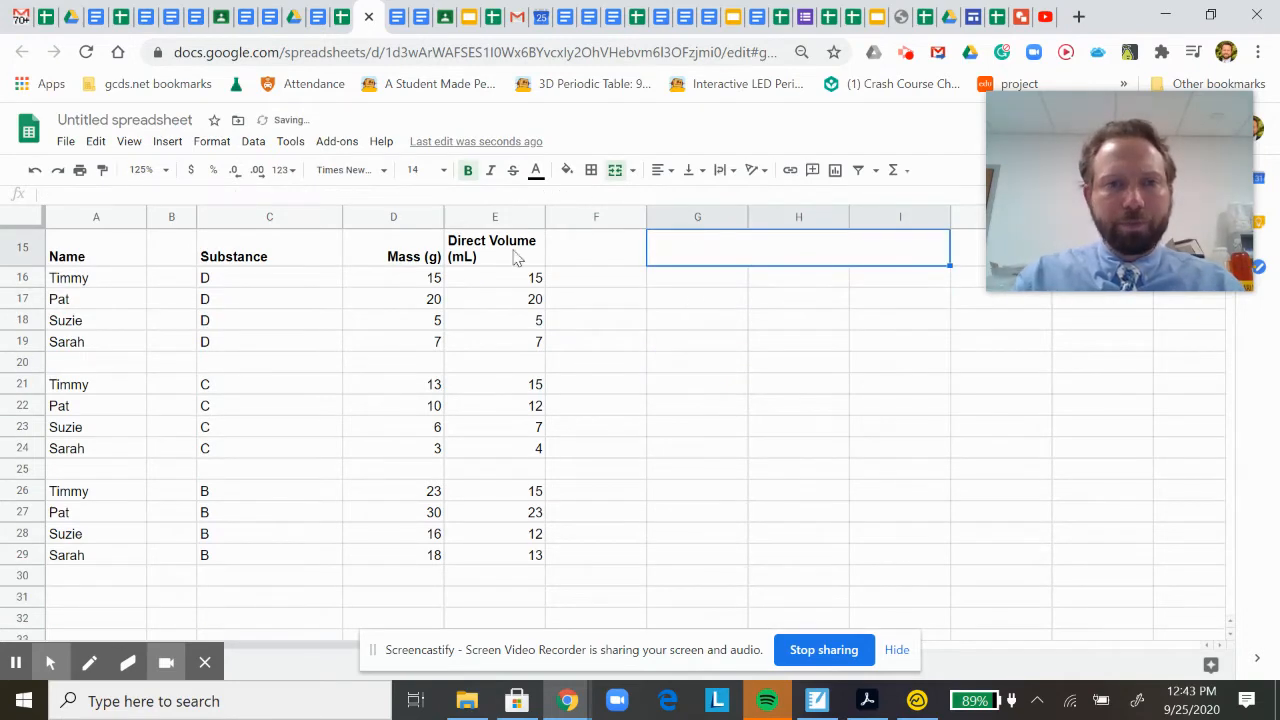
pyautogui.click(637, 325)
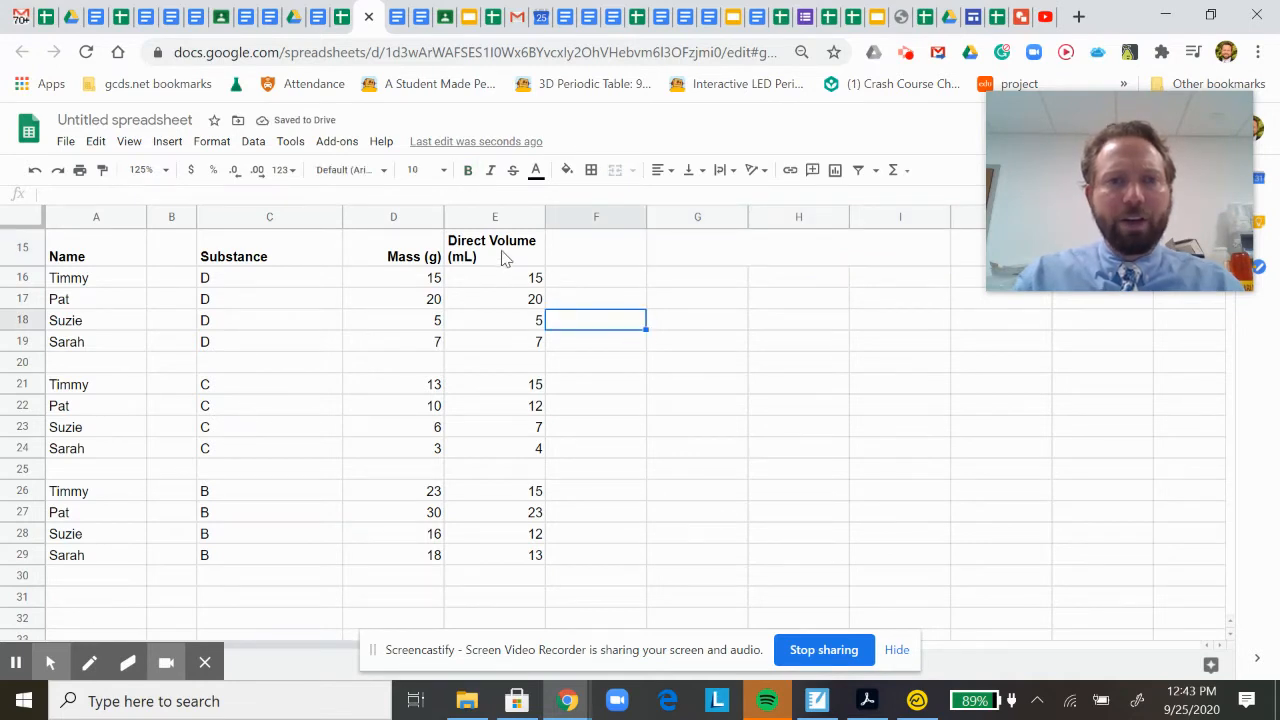
# Copy the Direct Volume (mL) column with its header, E15:E29, and paste it at G15.
pyautogui.moveTo(503, 251); pyautogui.dragTo(491, 557)
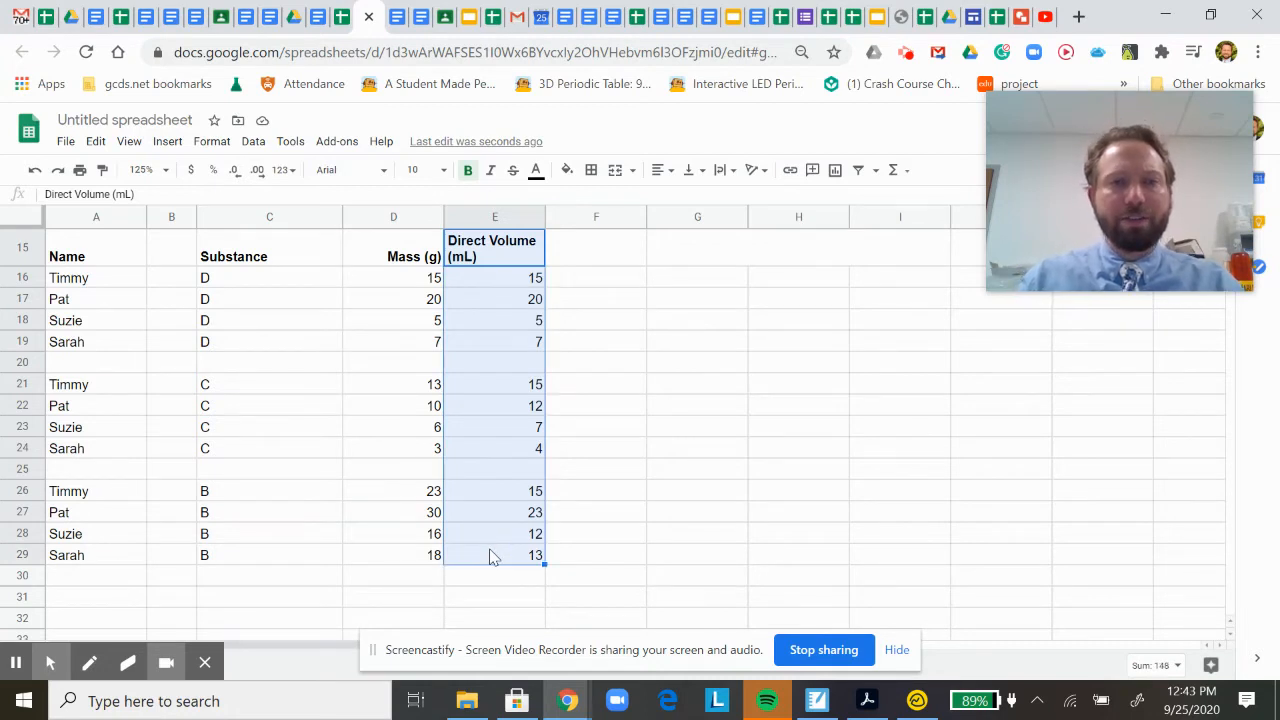
pyautogui.hotkey('ctrl', 'c')
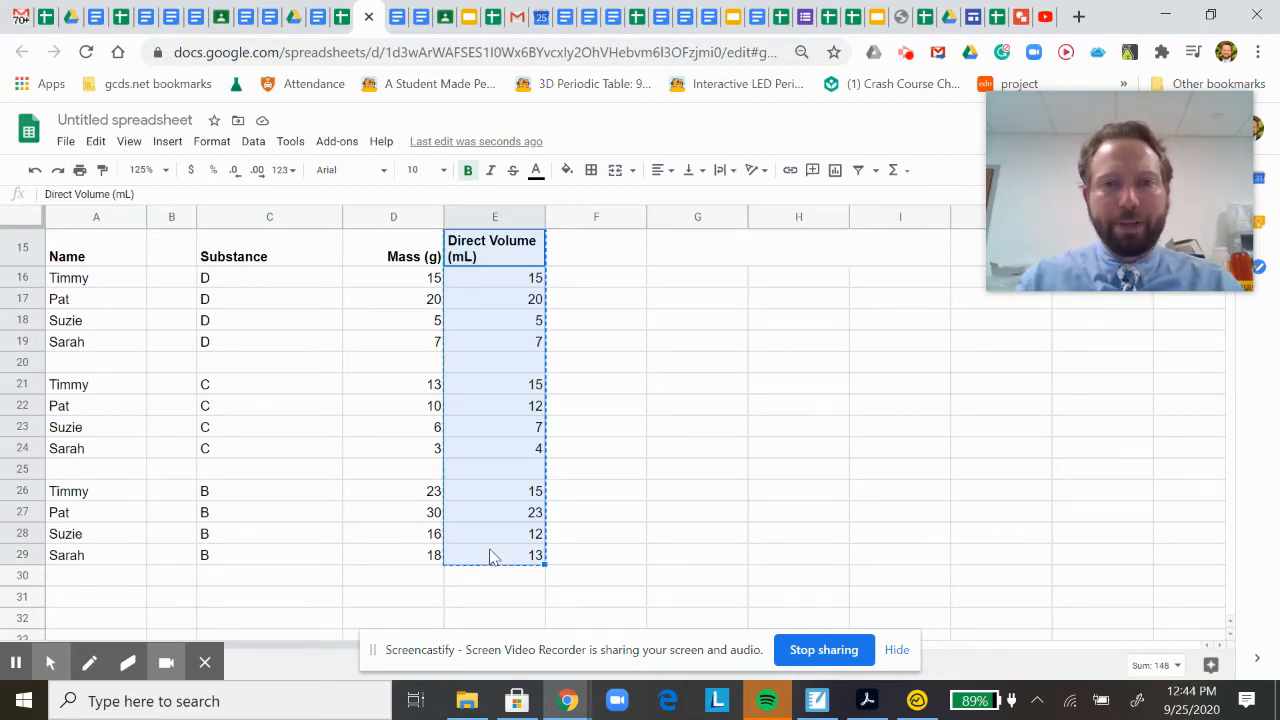
pyautogui.click(728, 256)
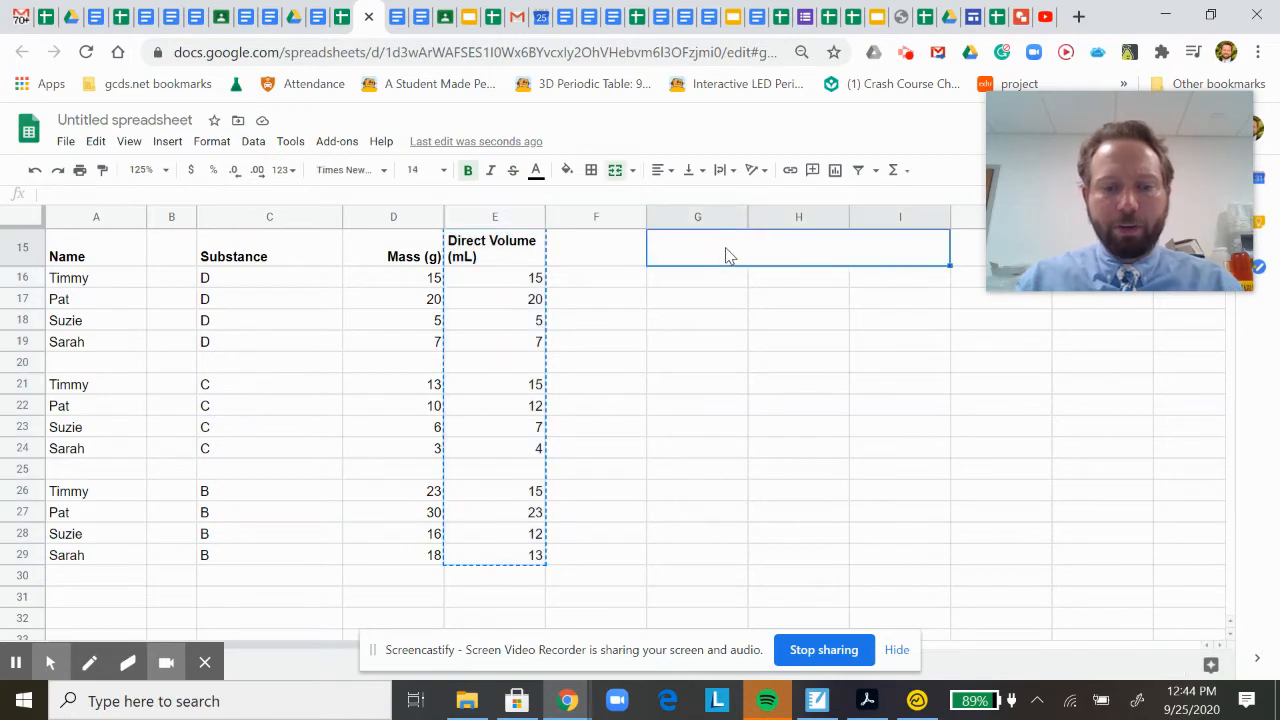
pyautogui.hotkey('ctrl', 'v')
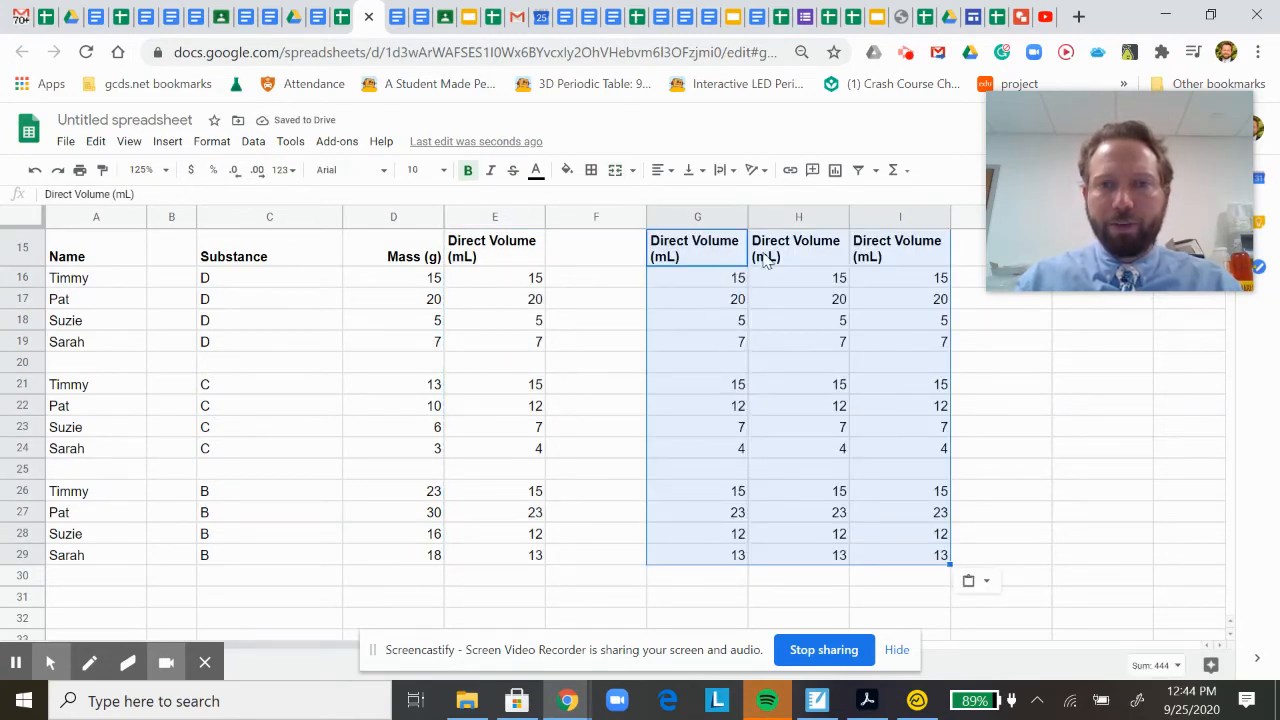
# Clear the duplicate volume columns from H15:I29, keeping only the copy in column G.
pyautogui.click(781, 255)
pyautogui.moveTo(781, 255); pyautogui.dragTo(883, 573)
pyautogui.press('Delete')
pyautogui.click(785, 405)
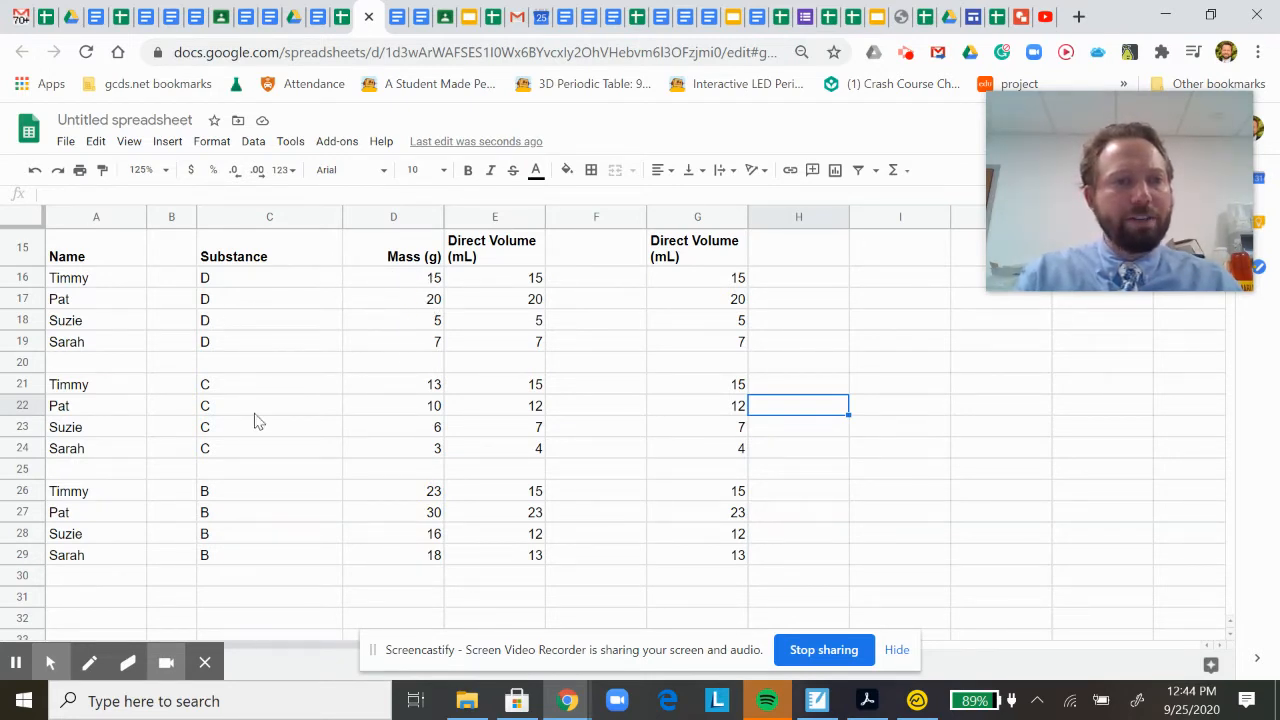
# Enter the headers "D Mass (g)", "C Mass (g)" and "B Mass (g)" in cells H15, I15 and J15.
pyautogui.click(800, 254)
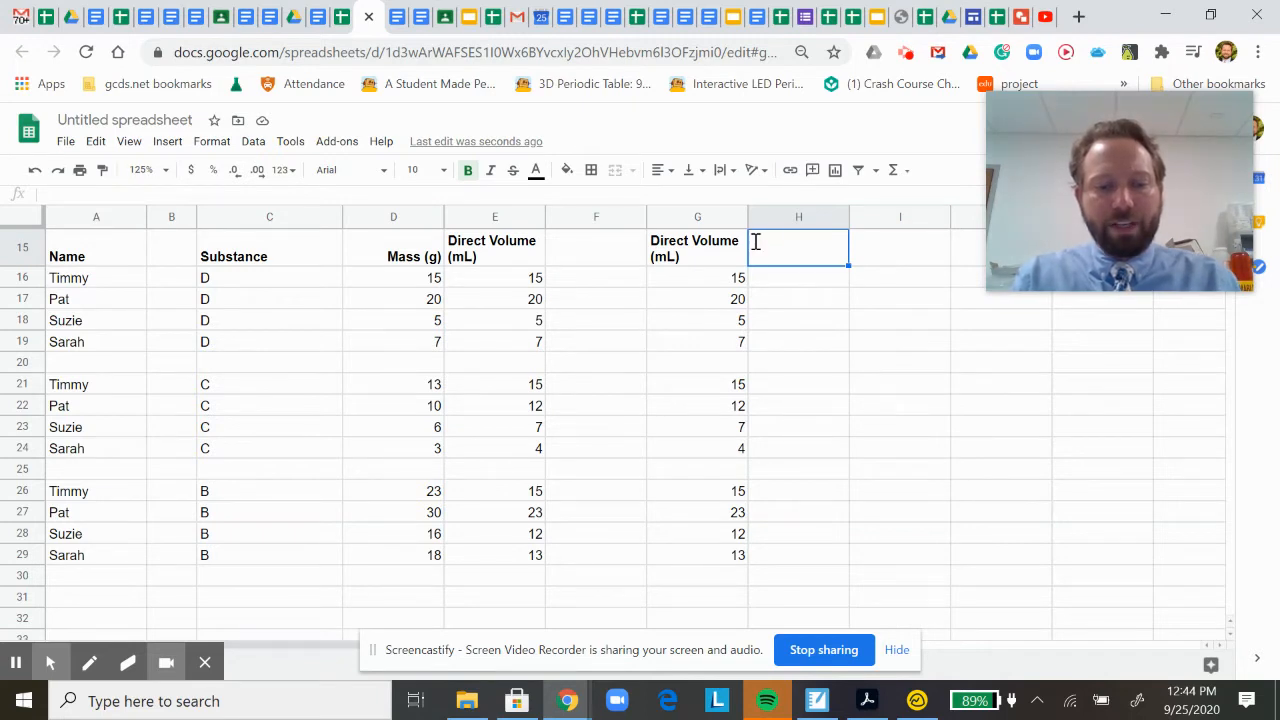
pyautogui.write('D Mass (g')
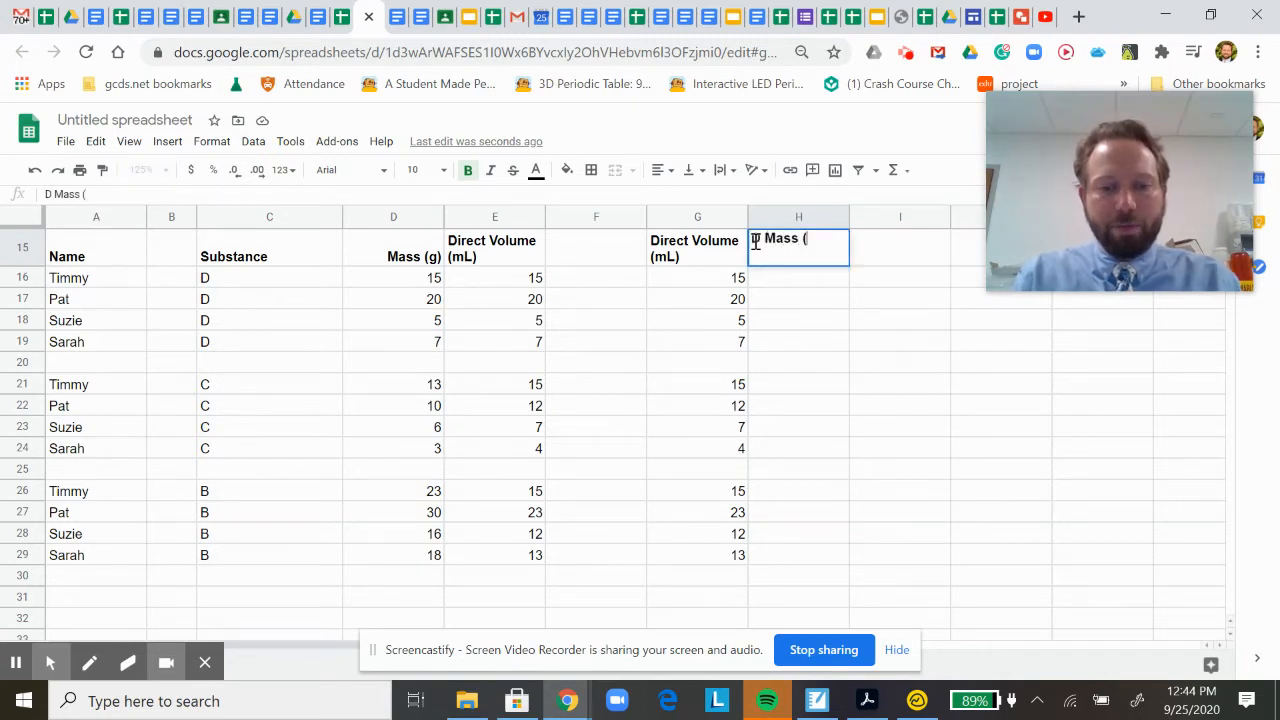
pyautogui.click(884, 256)
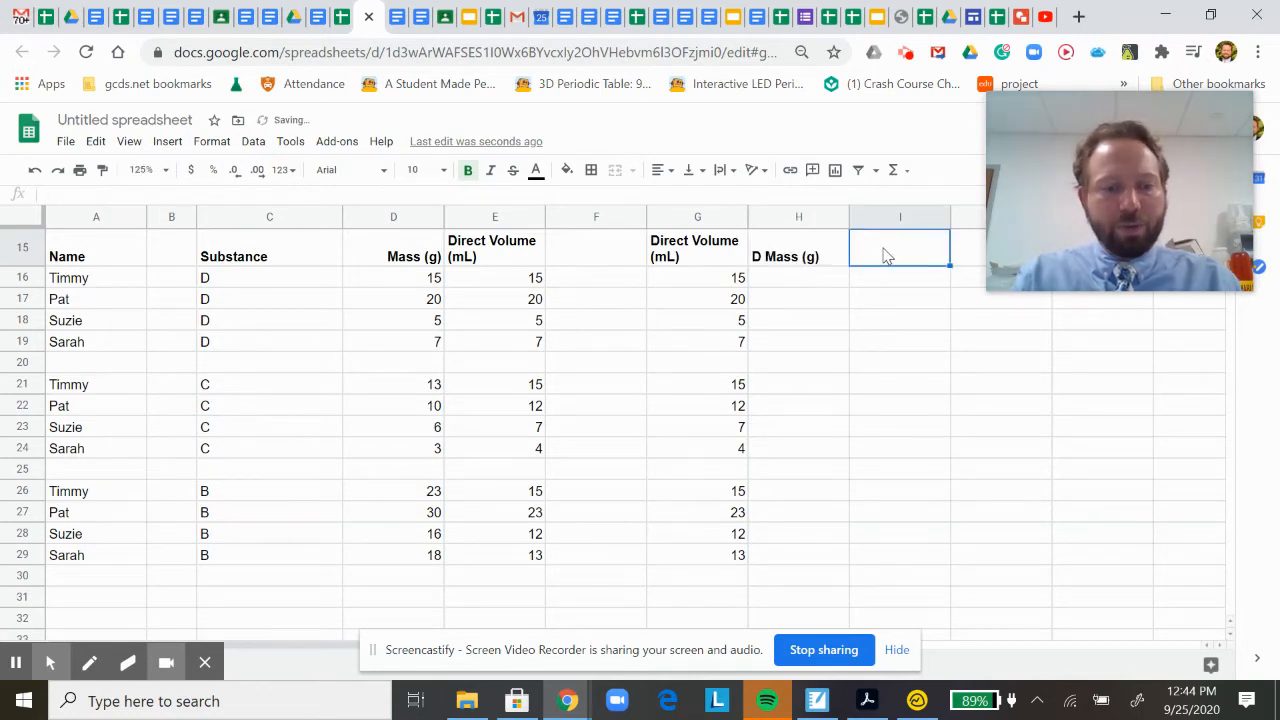
pyautogui.write('C M')
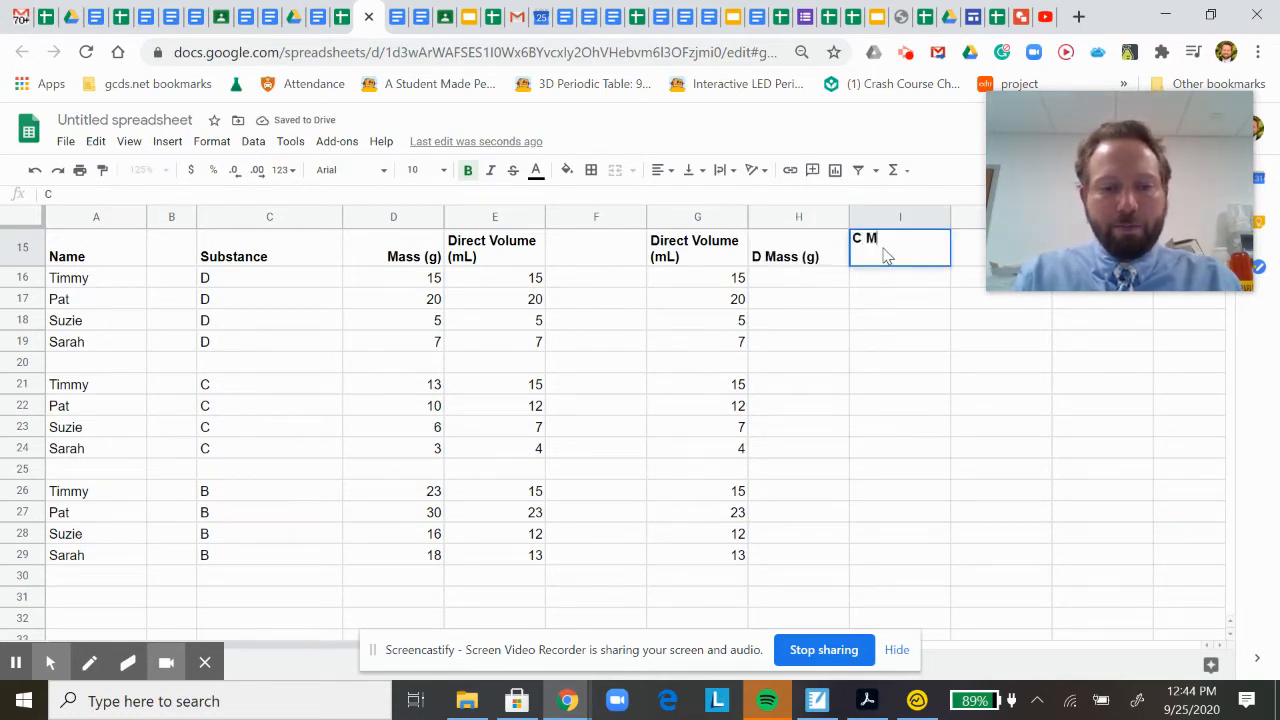
pyautogui.write('ass (g)')
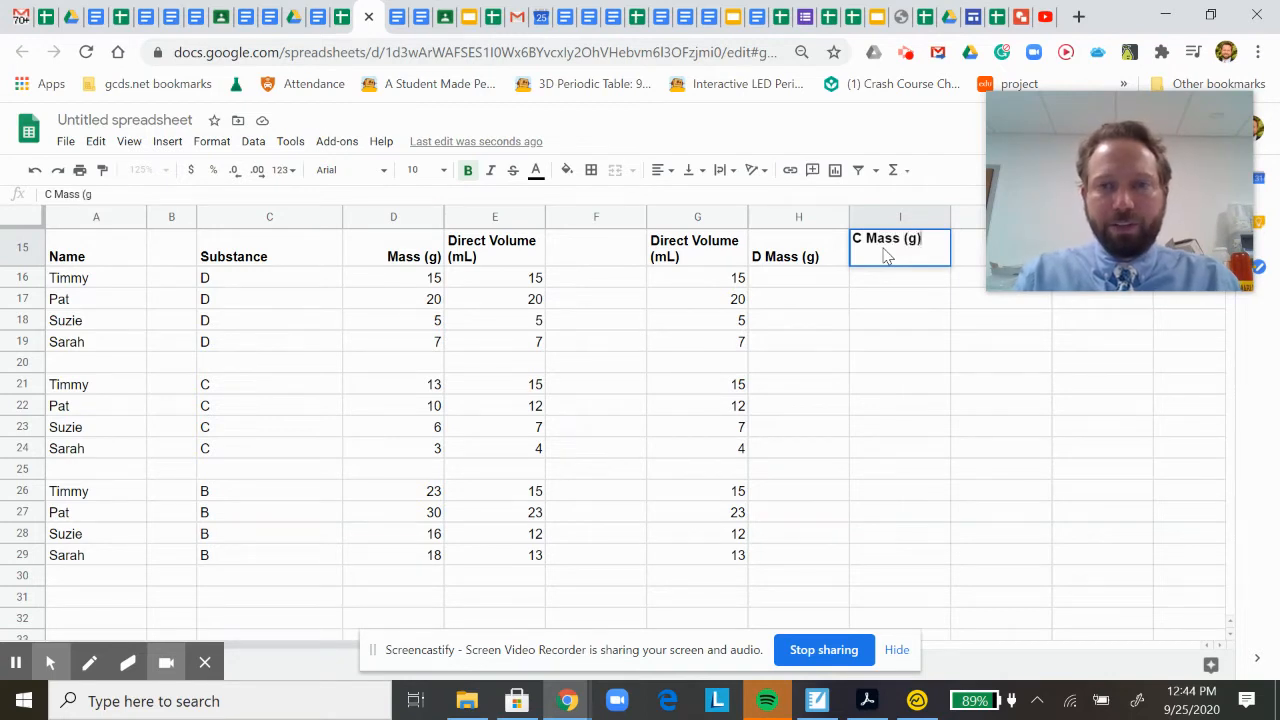
pyautogui.click(961, 254)
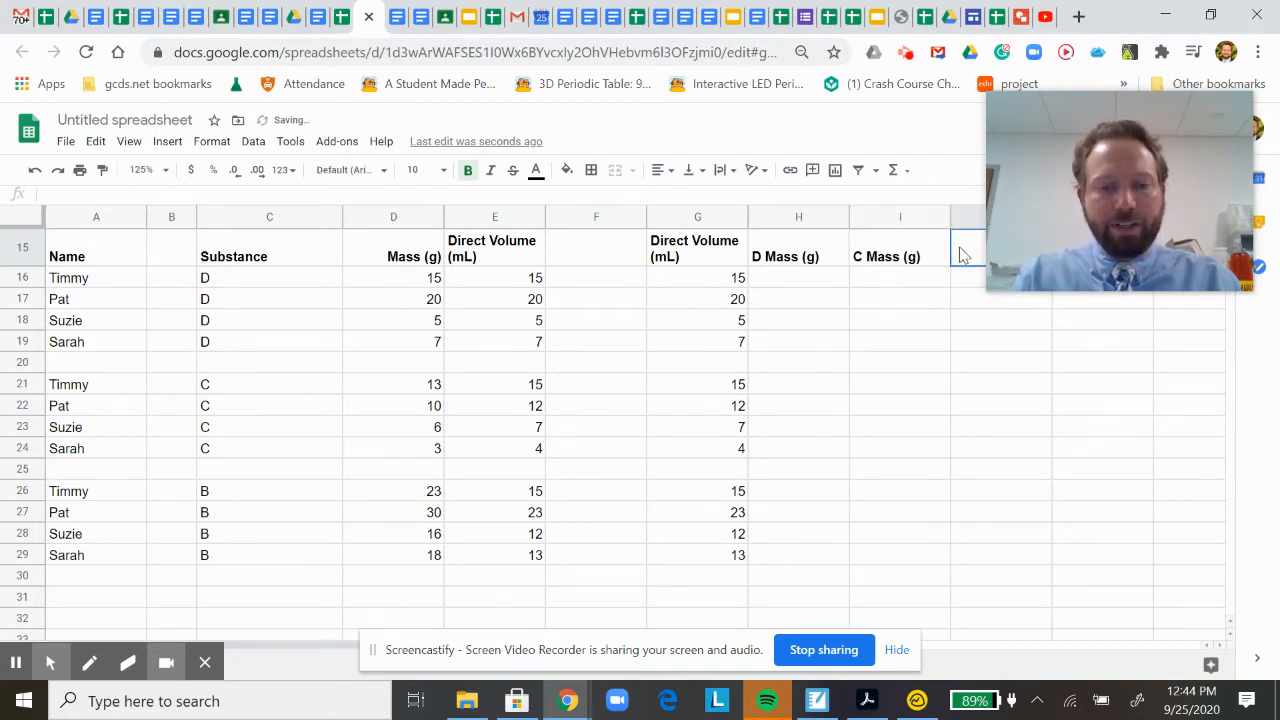
pyautogui.write('B Ma')
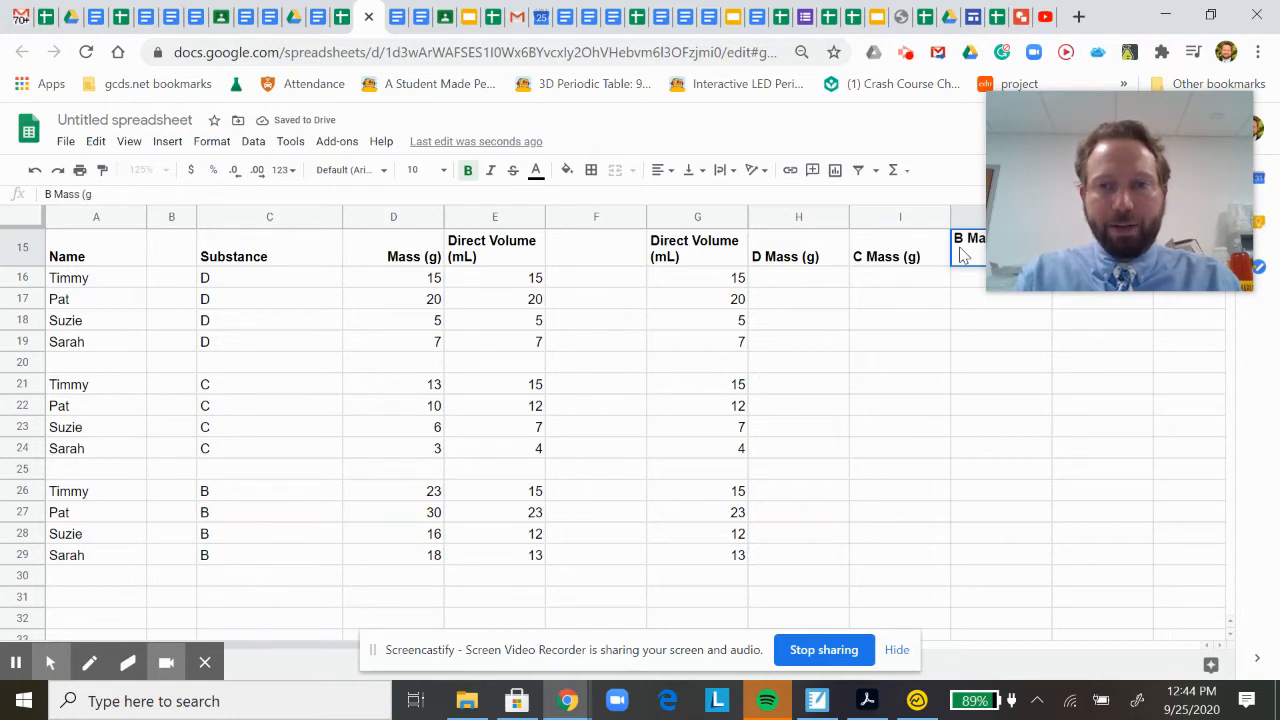
pyautogui.write('ss (g')
pyautogui.click(930, 320)
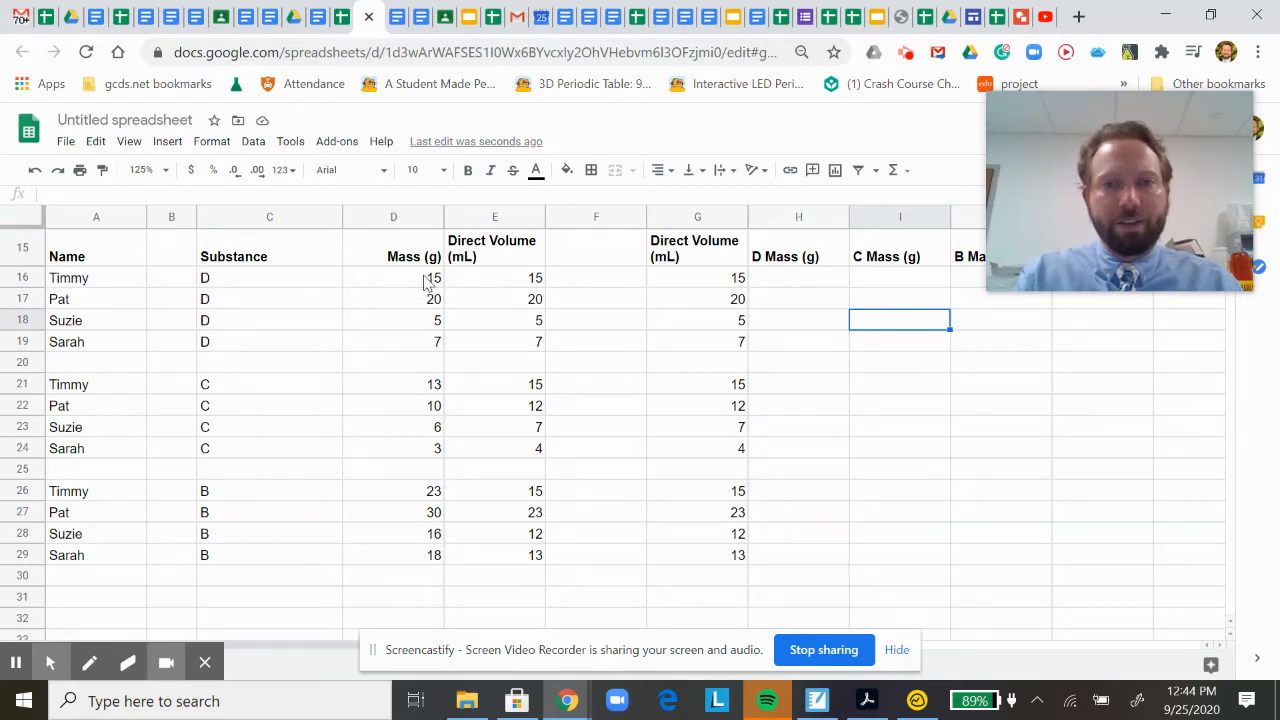
# Copy the substance D masses from D16:D19 into the D Mass (g) column, starting at H16.
pyautogui.moveTo(429, 282); pyautogui.dragTo(423, 351)
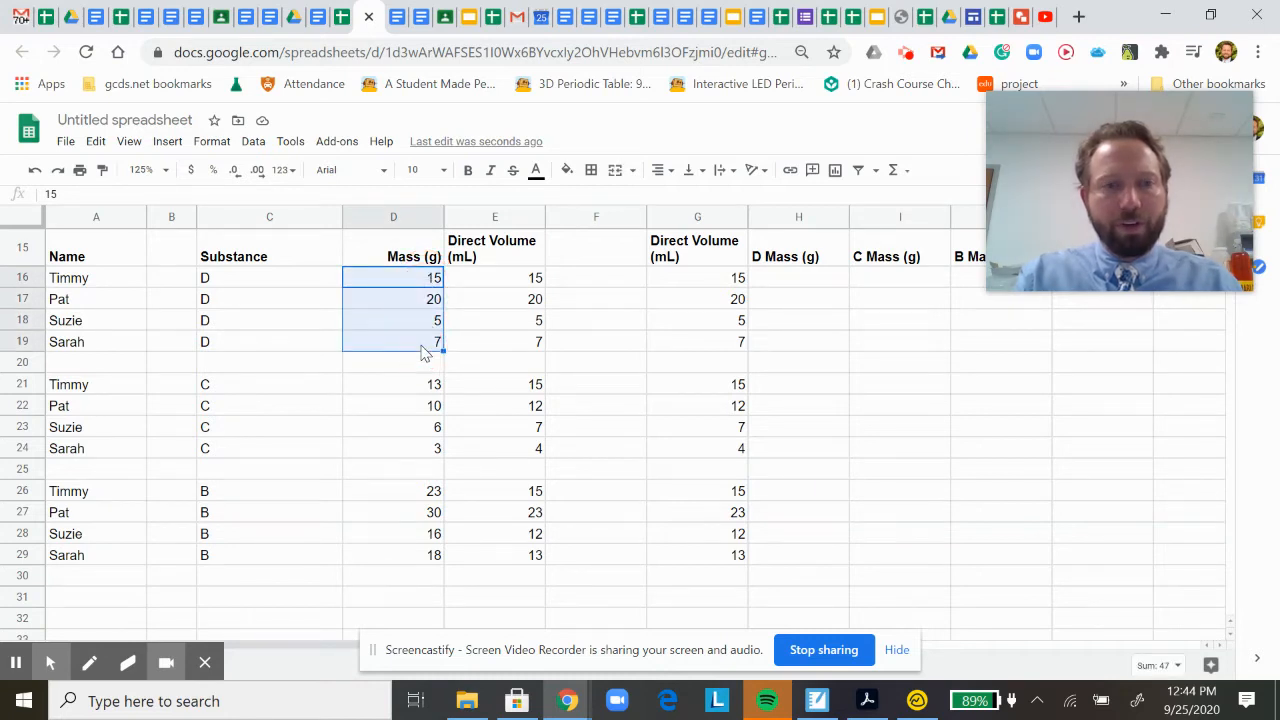
pyautogui.hotkey('ctrl', 'c')
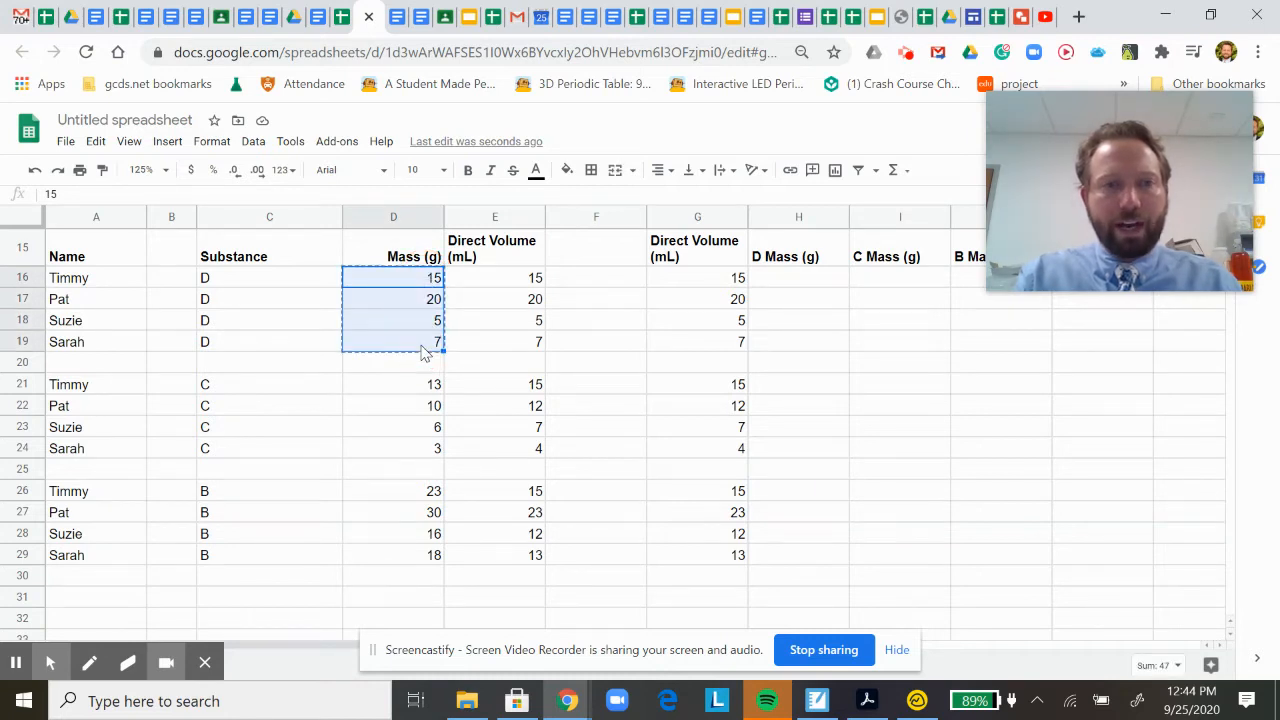
pyautogui.click(825, 289)
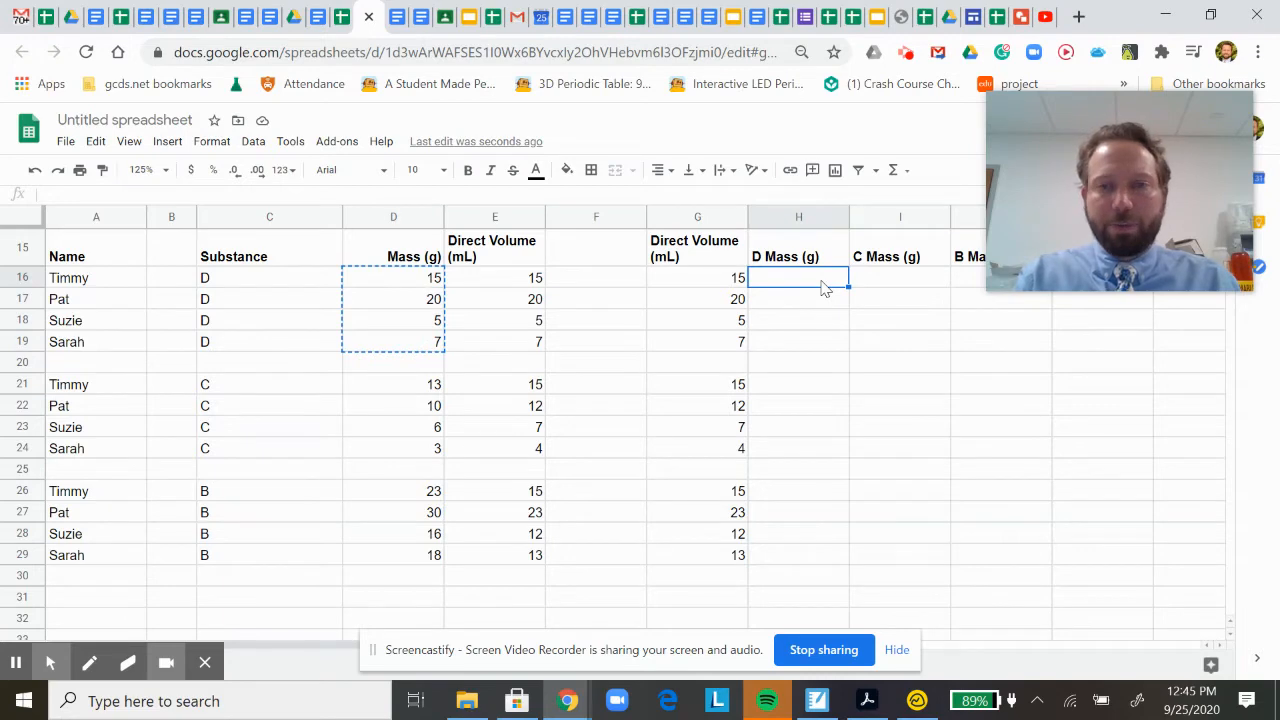
pyautogui.hotkey('ctrl', 'v')
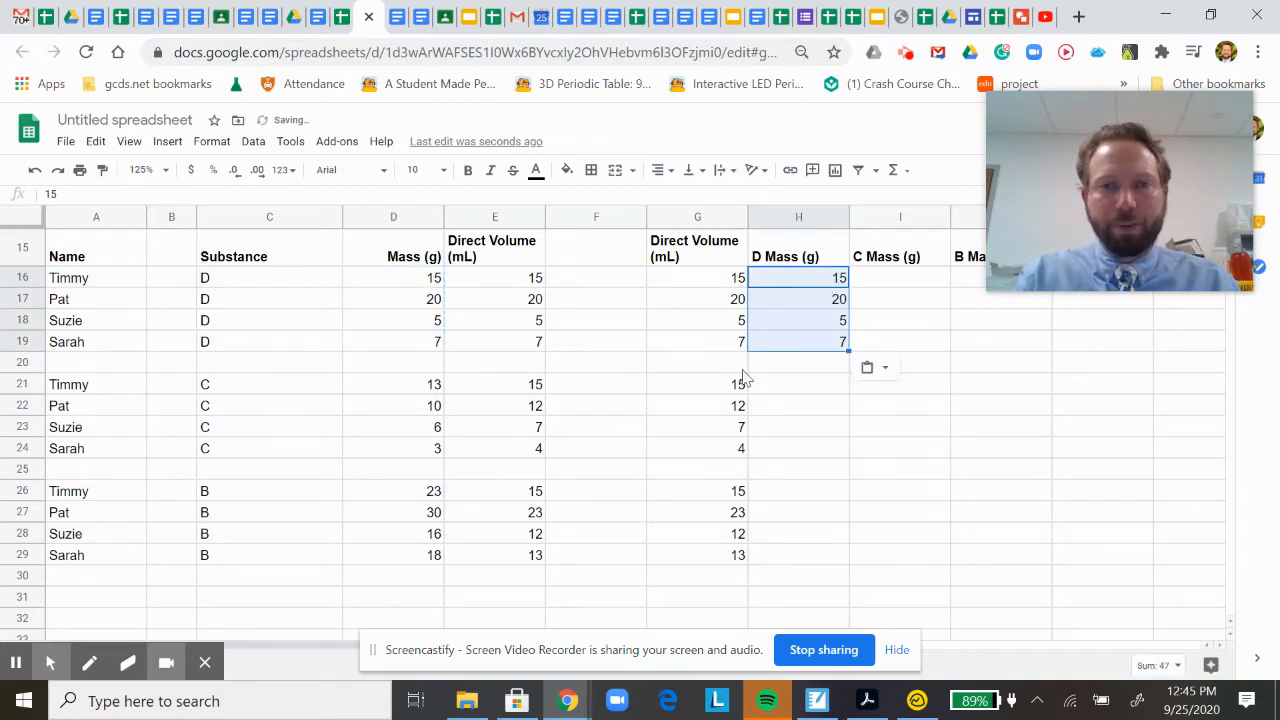
# Copy the substance C masses from D21:D24 into the C Mass (g) column, starting at I21.
pyautogui.click(423, 390)
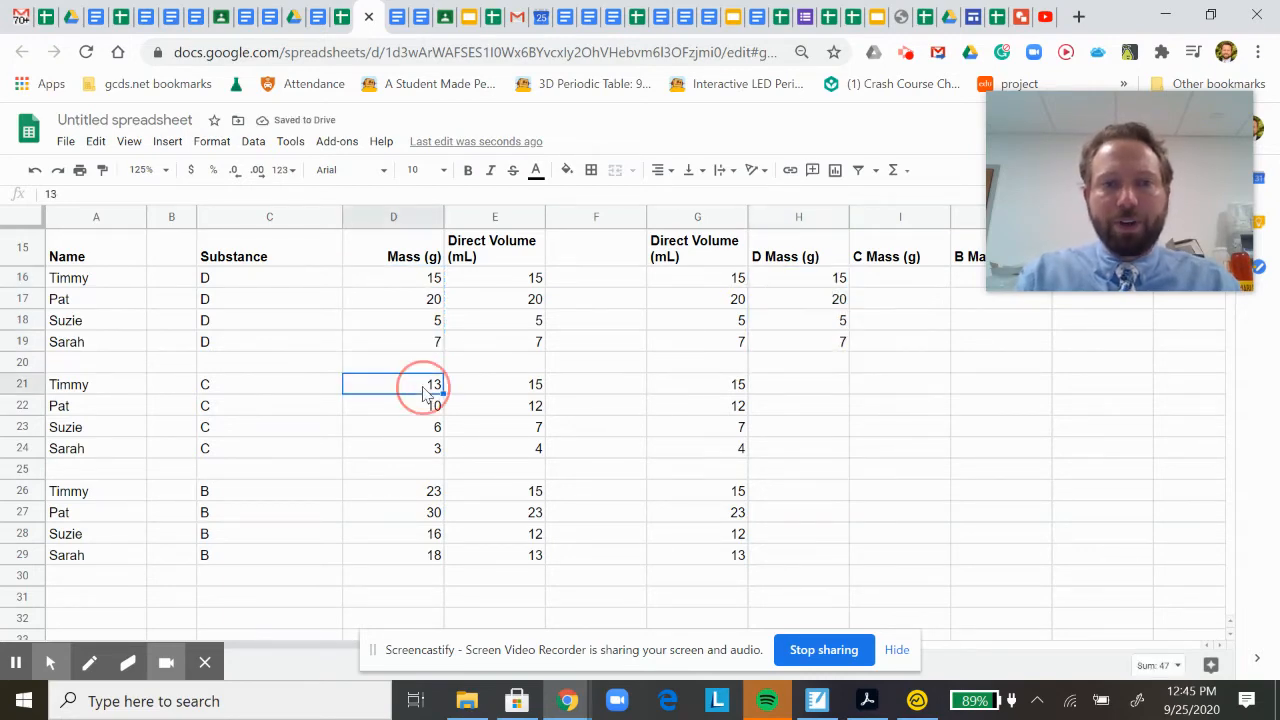
pyautogui.moveTo(423, 390); pyautogui.dragTo(430, 448)
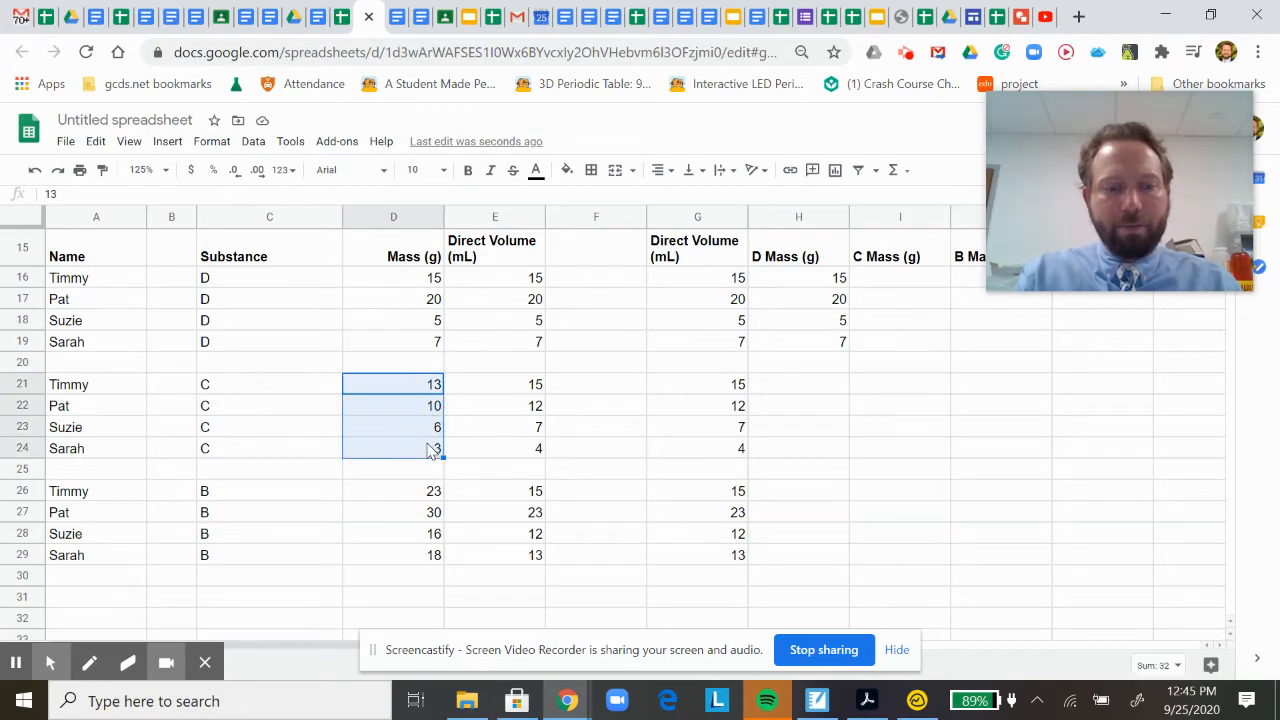
pyautogui.click(895, 388)
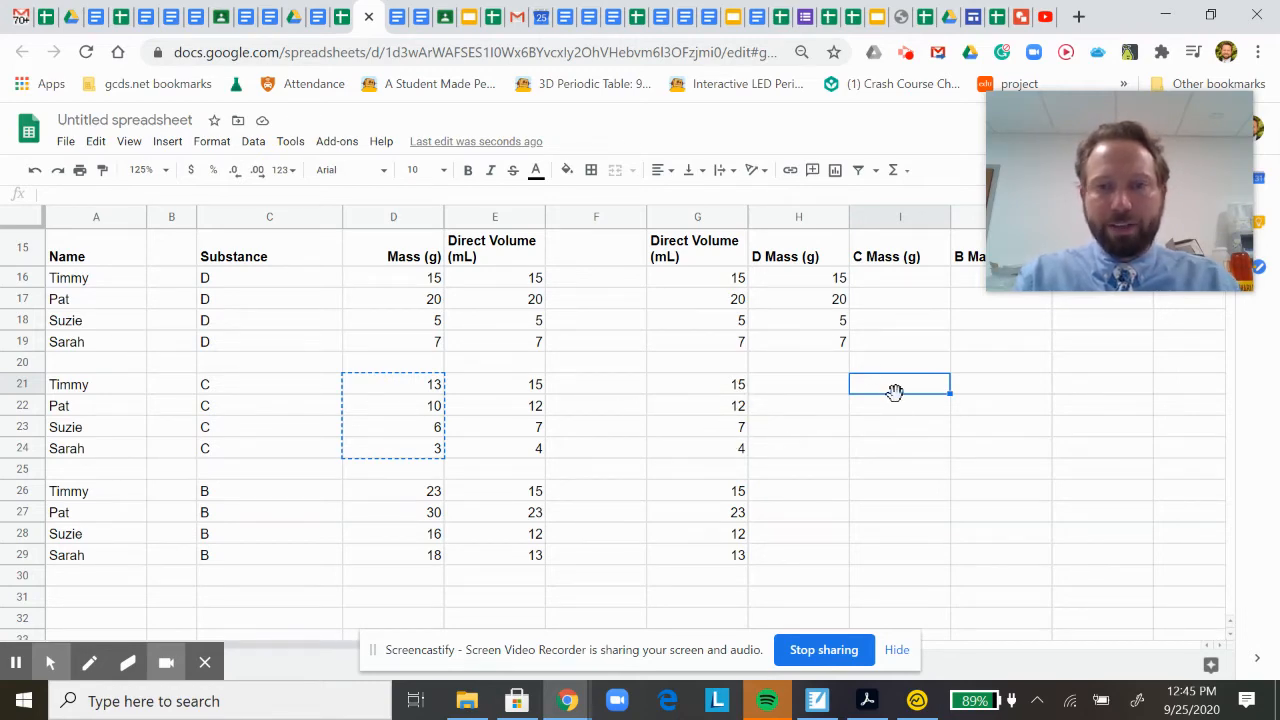
pyautogui.hotkey('ctrl', 'v')
# Copy the substance B masses from D26:D29 into the B Mass (g) column, starting at J26.
pyautogui.click(393, 494)
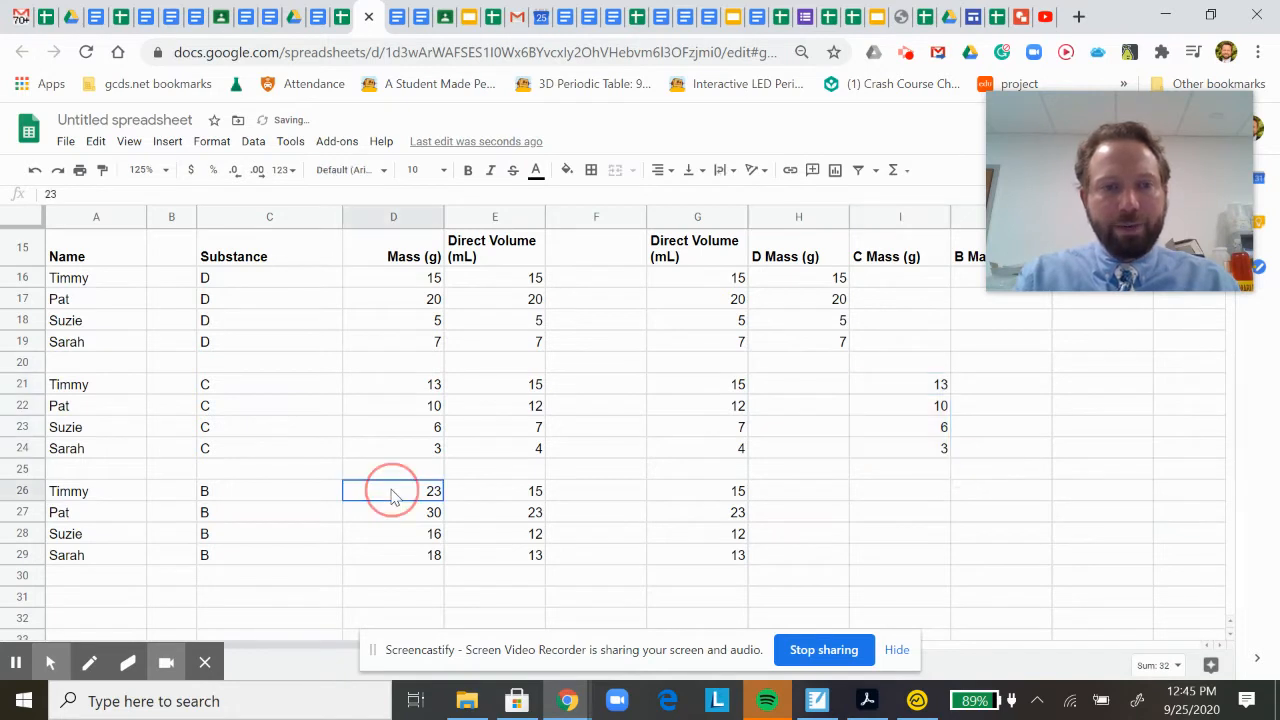
pyautogui.moveTo(393, 494); pyautogui.dragTo(394, 557)
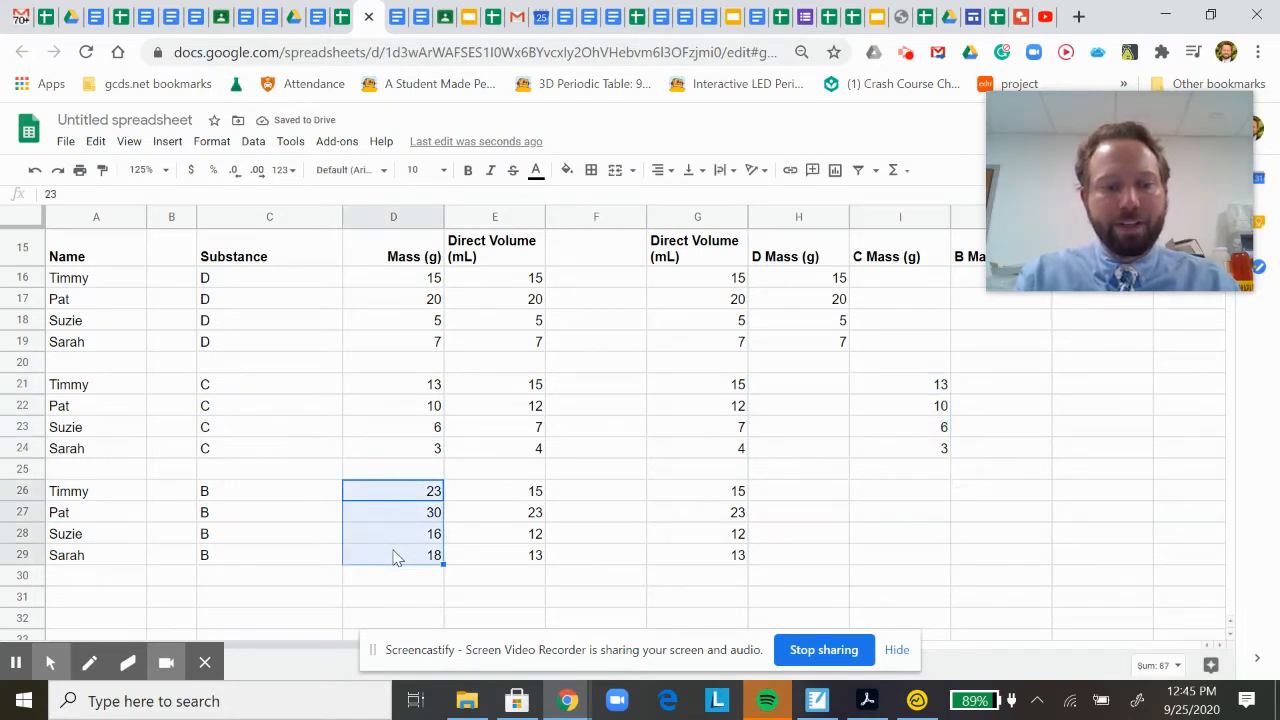
pyautogui.hotkey('ctrl', 'c')
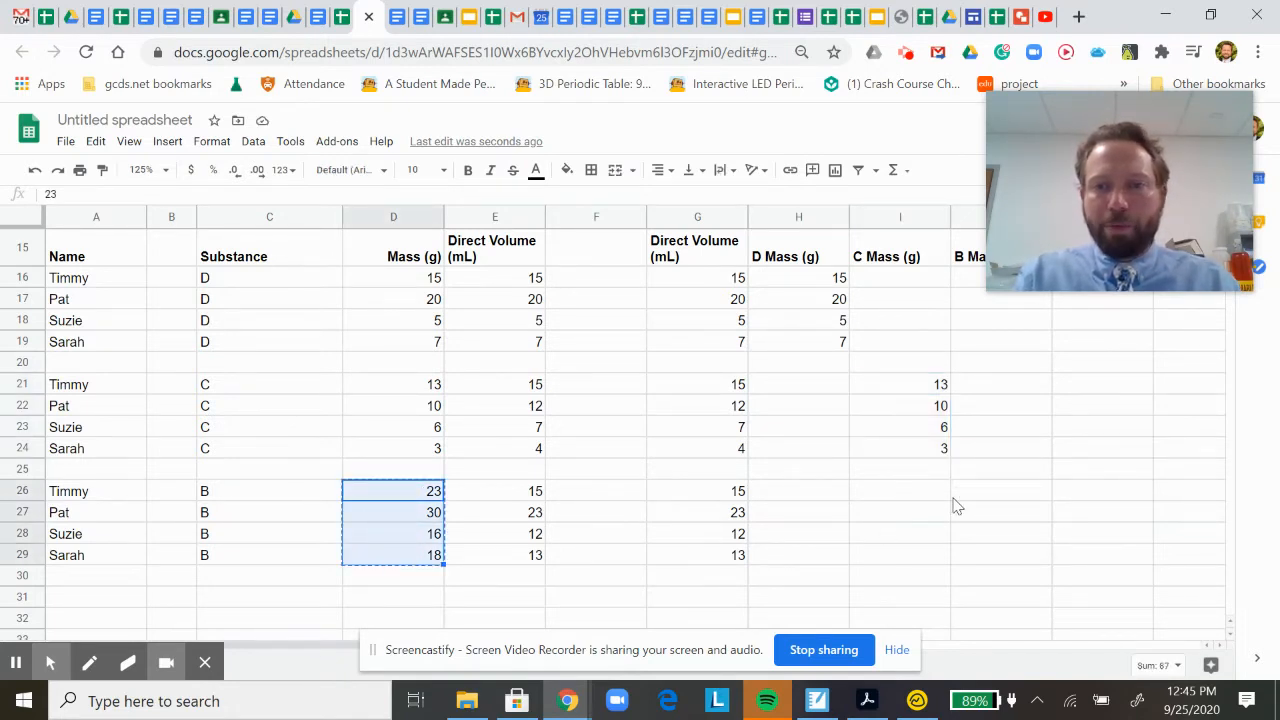
pyautogui.click(988, 491)
pyautogui.hotkey('ctrl', 'v')
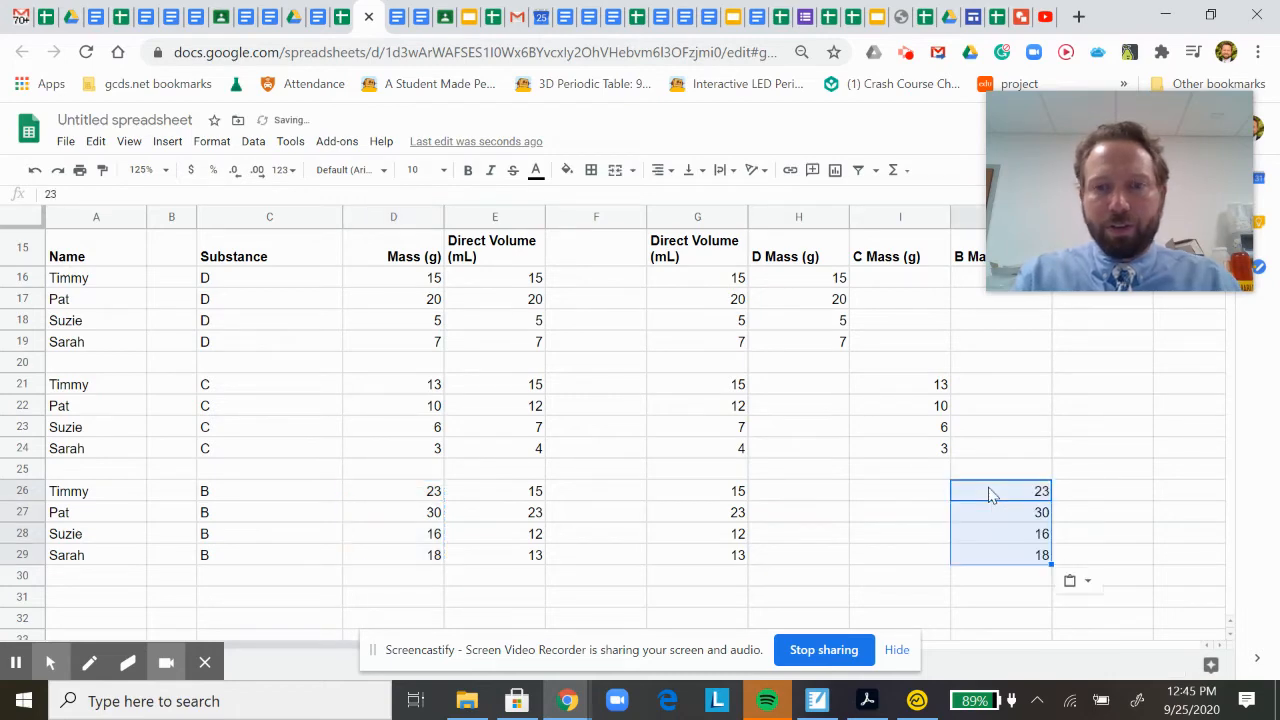
pyautogui.moveTo(1130, 132); pyautogui.dragTo(1135, 85)
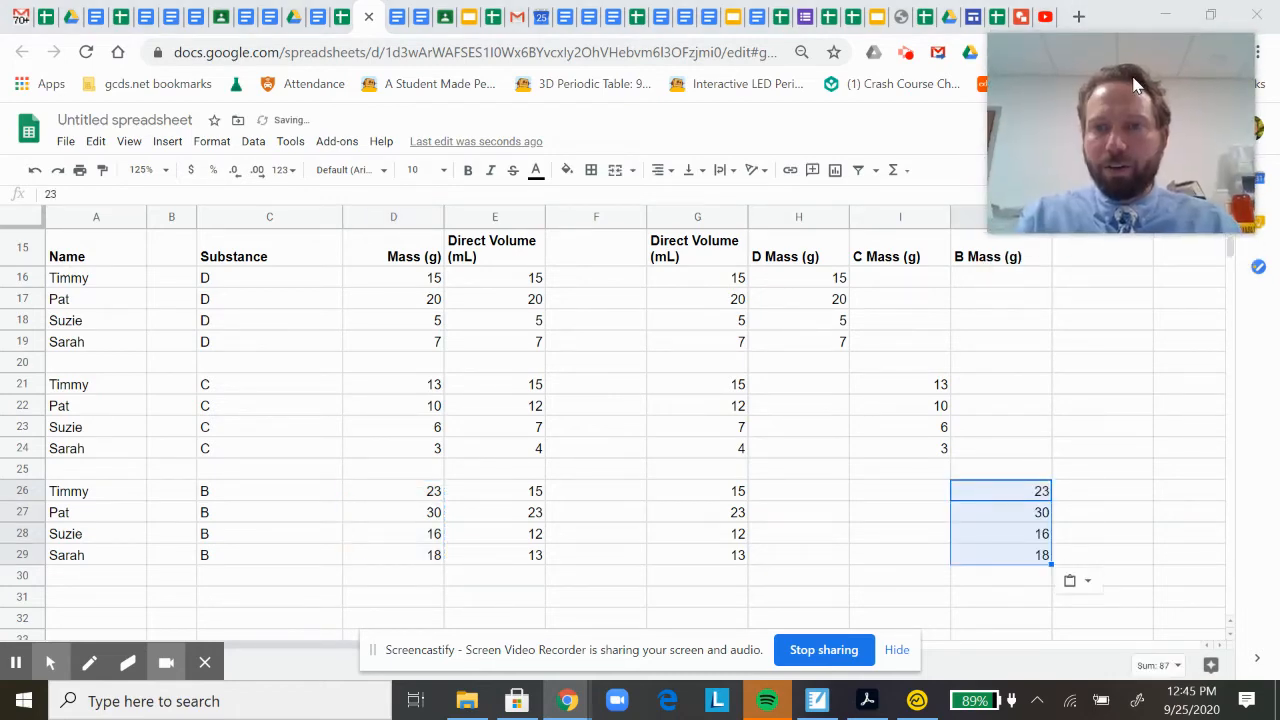
pyautogui.click(1077, 452)
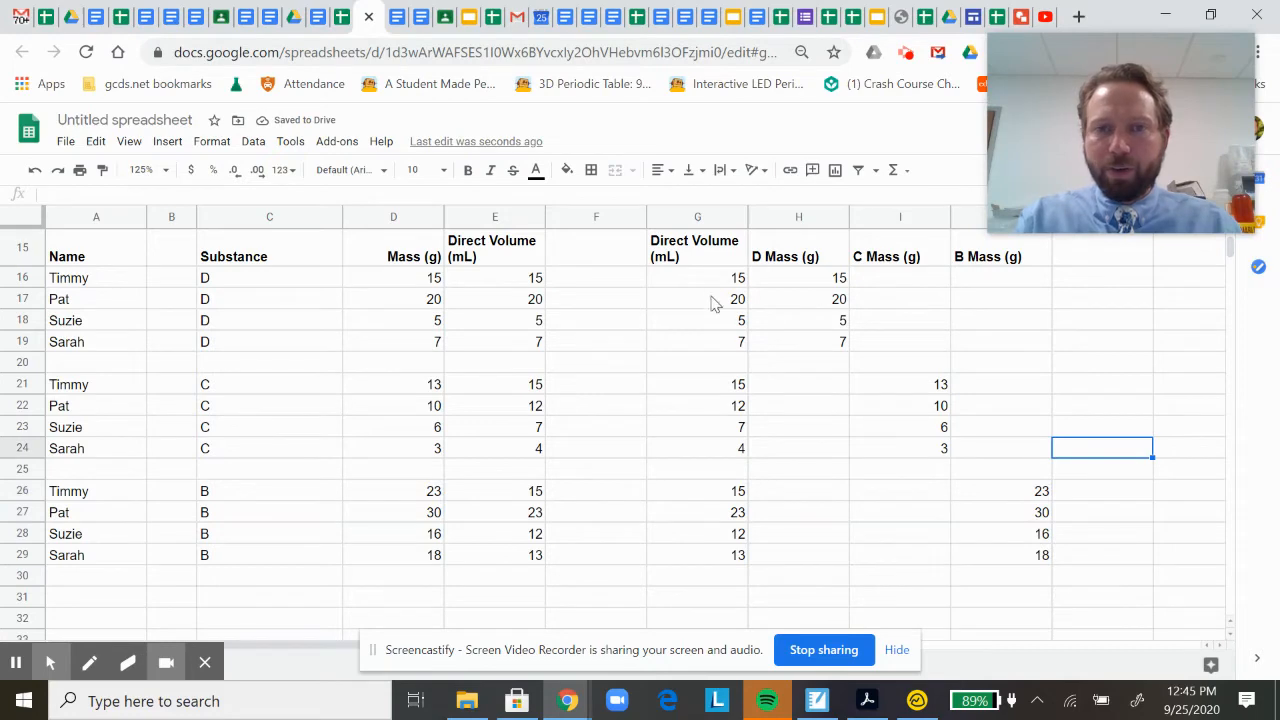
# Put an outer border around the volume and mass table in G15:J29.
pyautogui.moveTo(697, 258); pyautogui.dragTo(1008, 553)
pyautogui.click(591, 171)
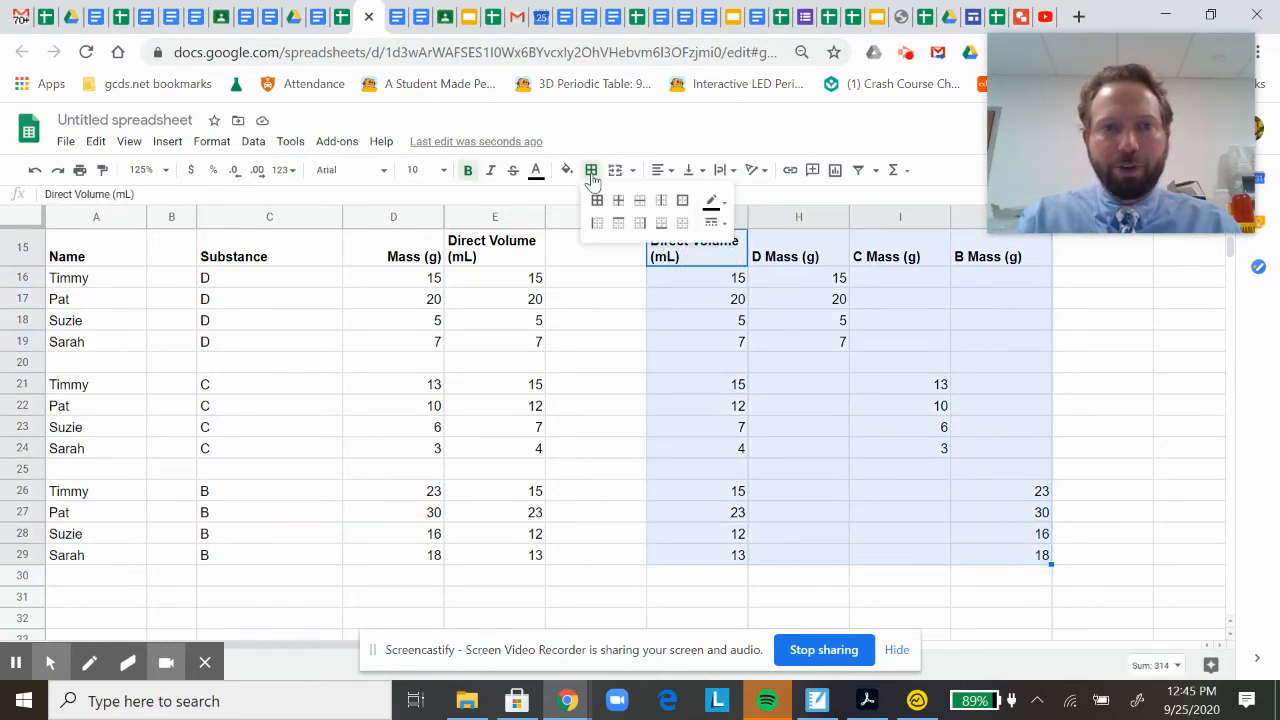
pyautogui.click(682, 201)
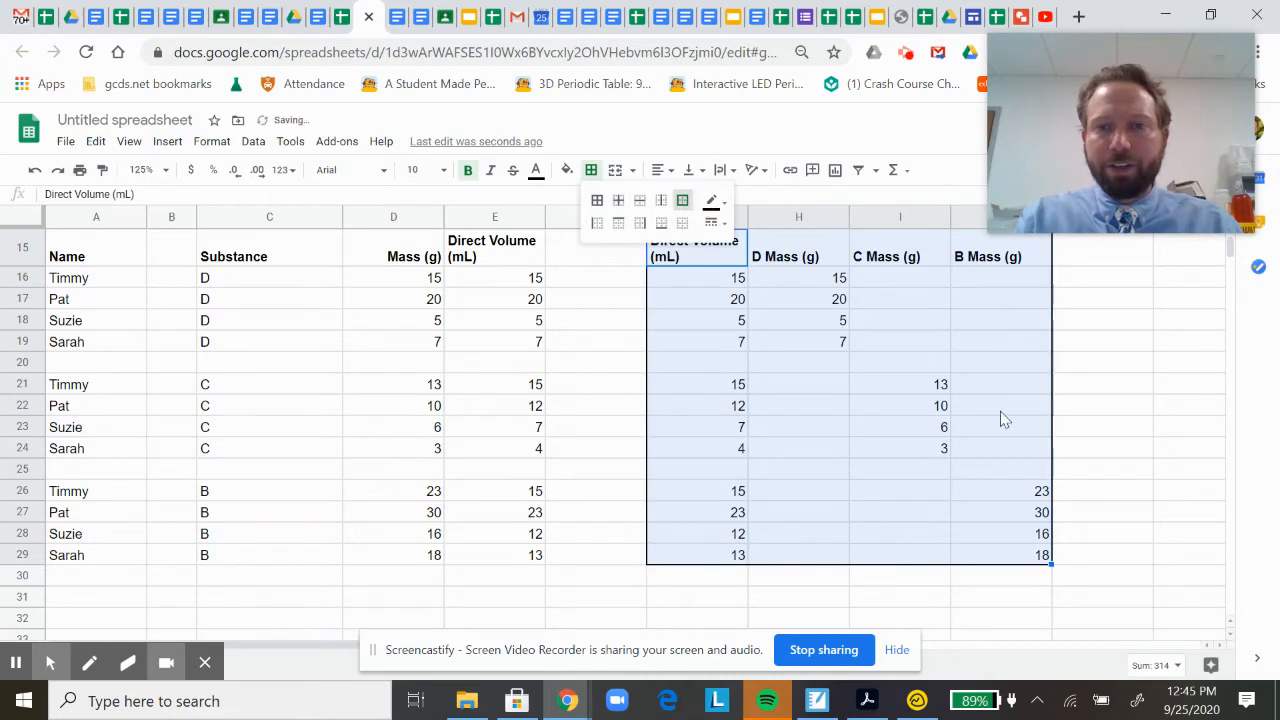
pyautogui.click(1116, 426)
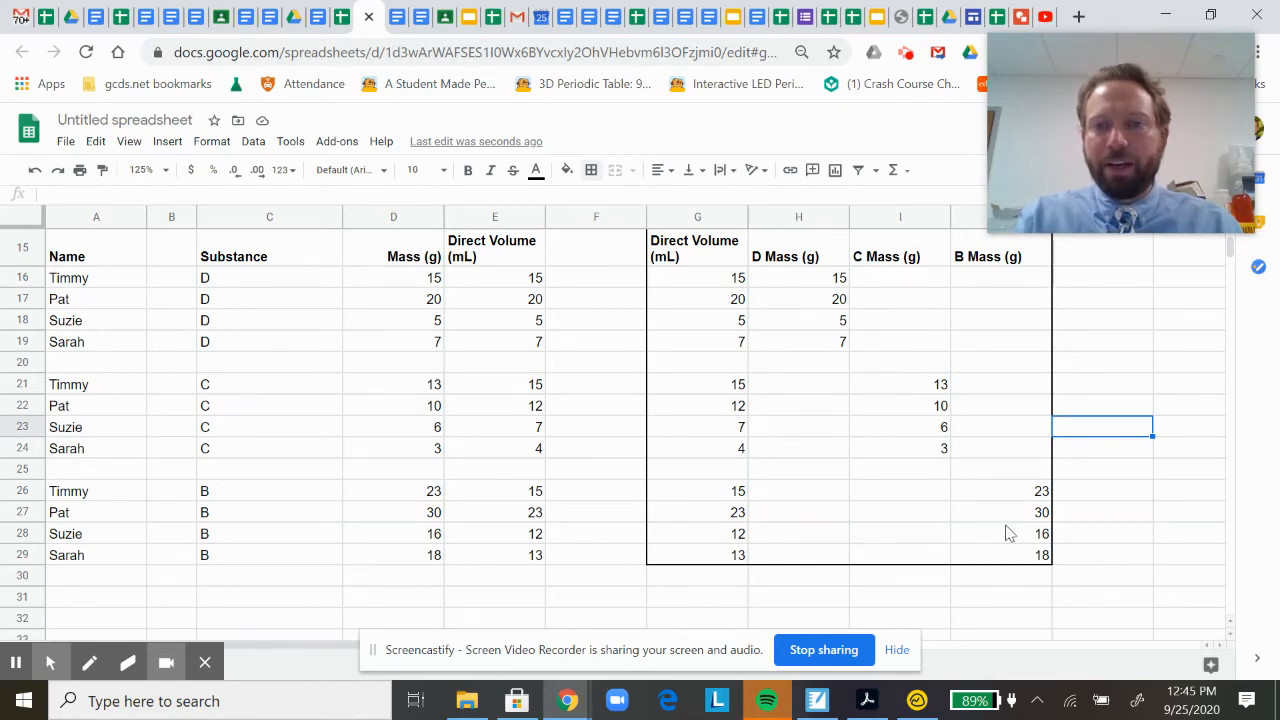
pyautogui.click(1138, 512)
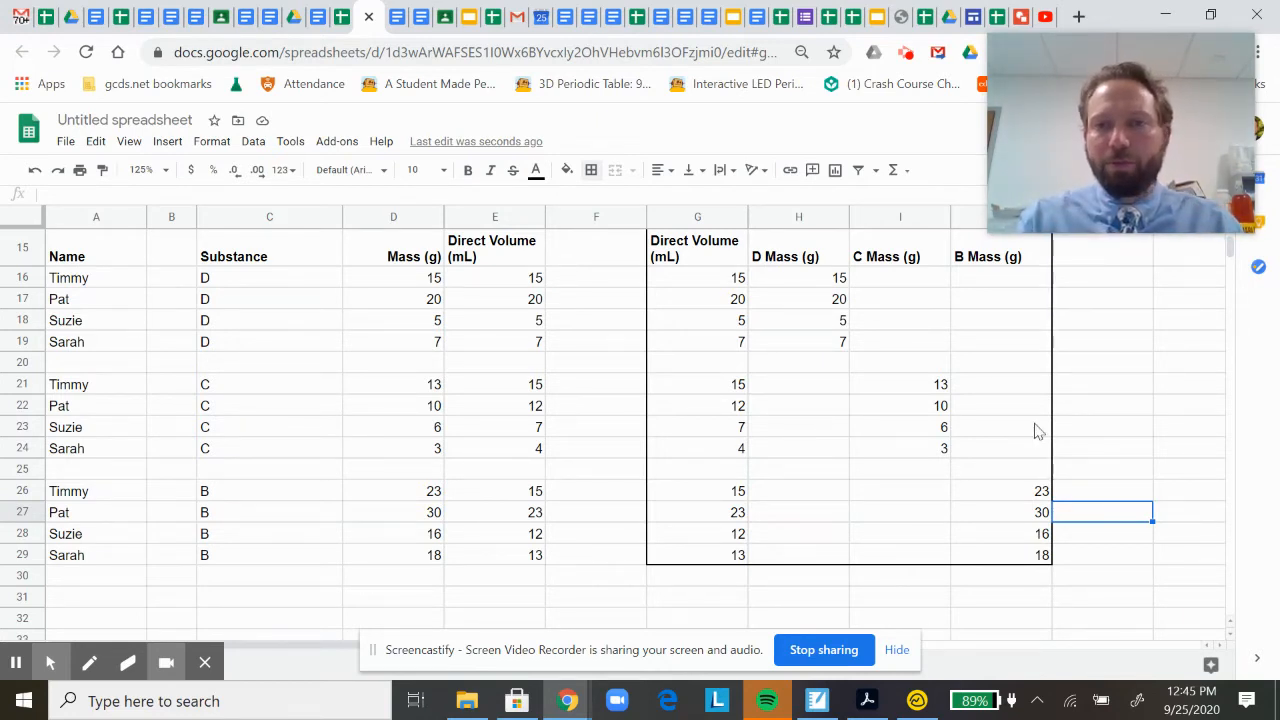
# Insert a scatter chart from the D Mass (g) data in H15:H19 and move it clear of columns G and H.
pyautogui.moveTo(1034, 130)
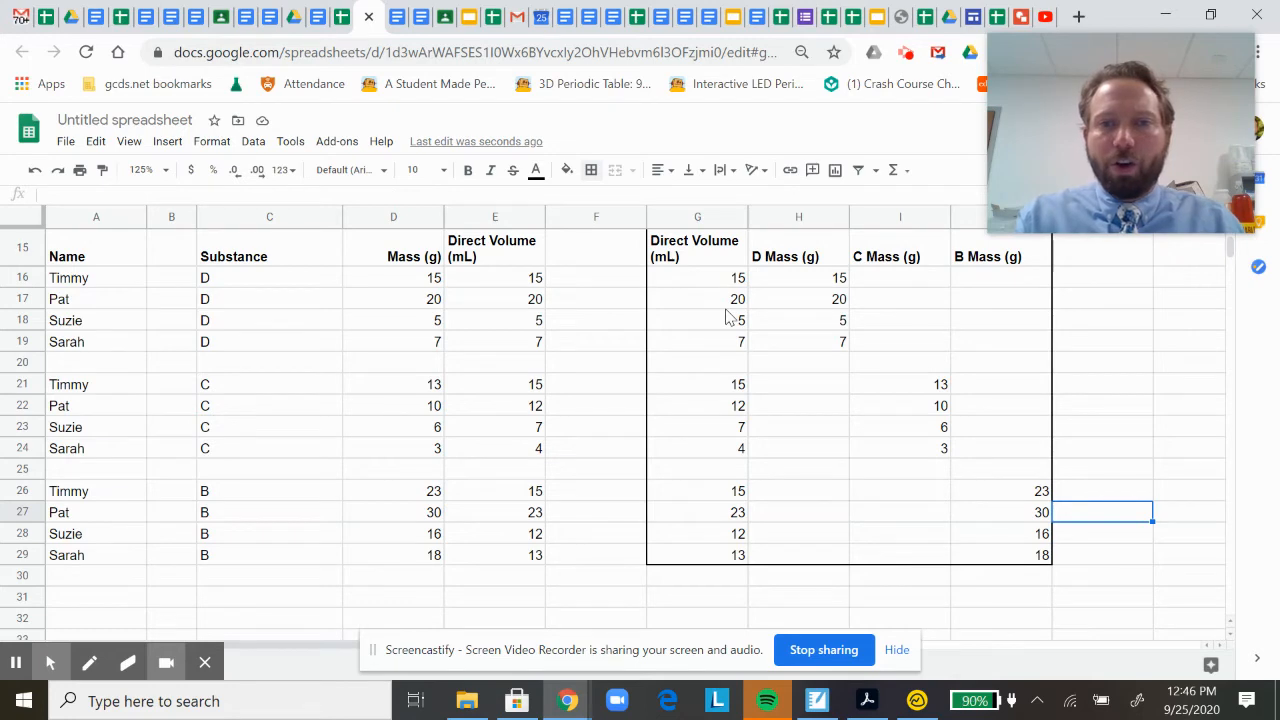
pyautogui.click(790, 258)
pyautogui.moveTo(790, 258); pyautogui.dragTo(797, 346)
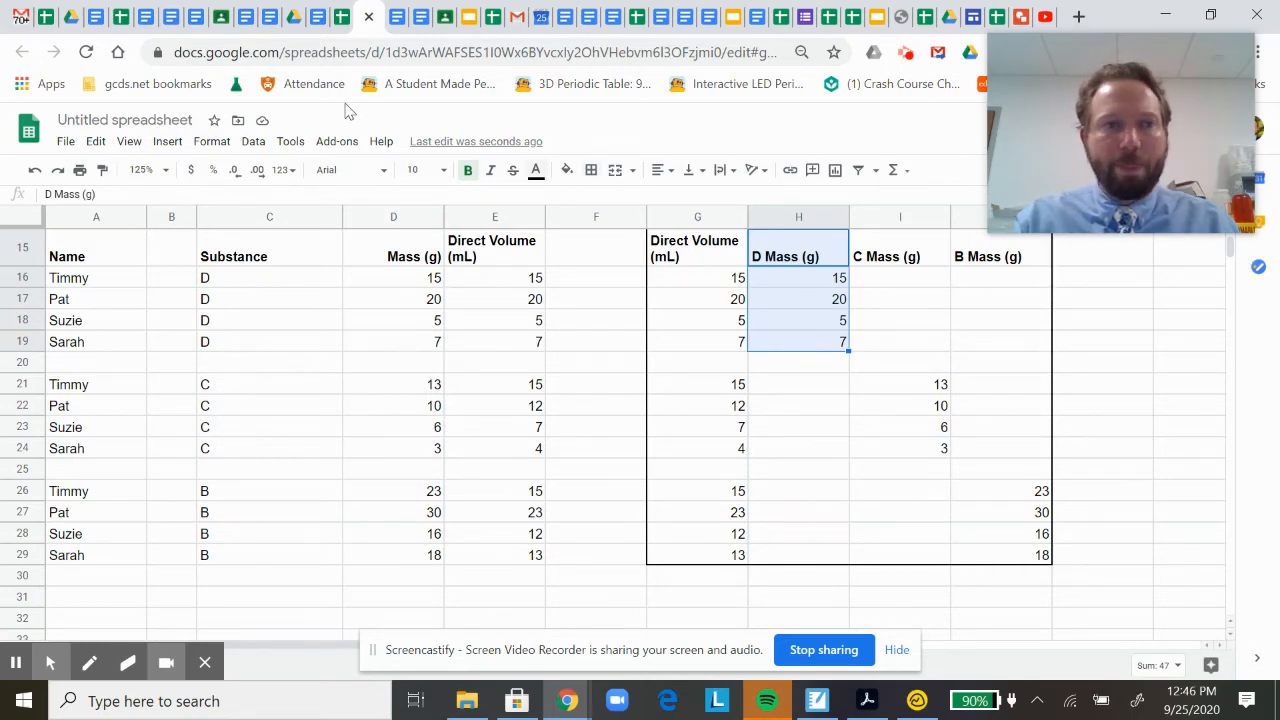
pyautogui.click(170, 142)
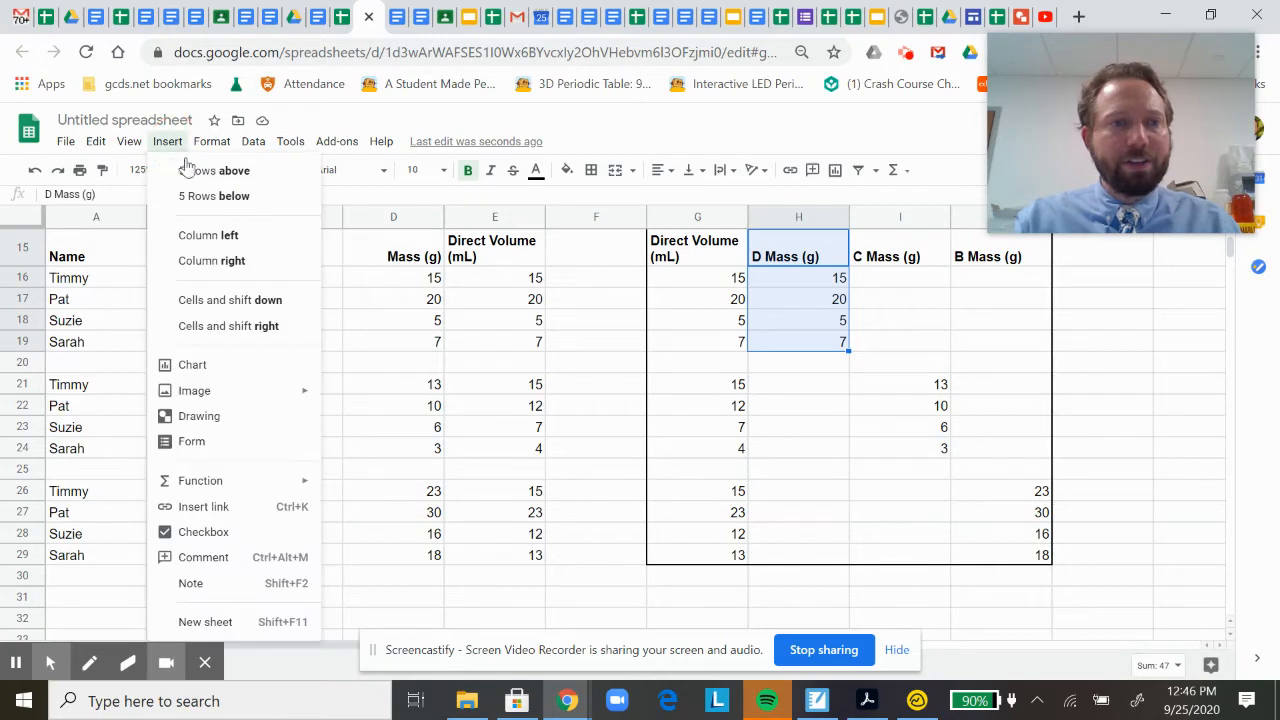
pyautogui.click(287, 370)
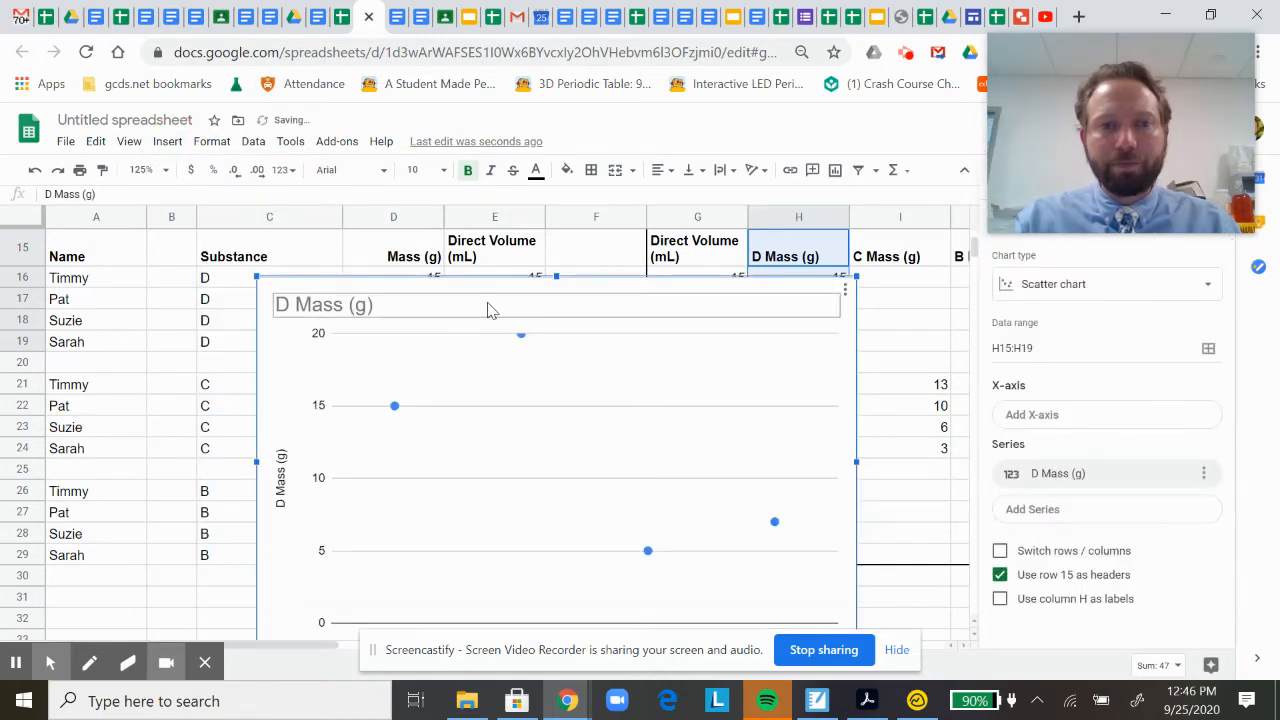
pyautogui.moveTo(486, 288); pyautogui.dragTo(323, 246)
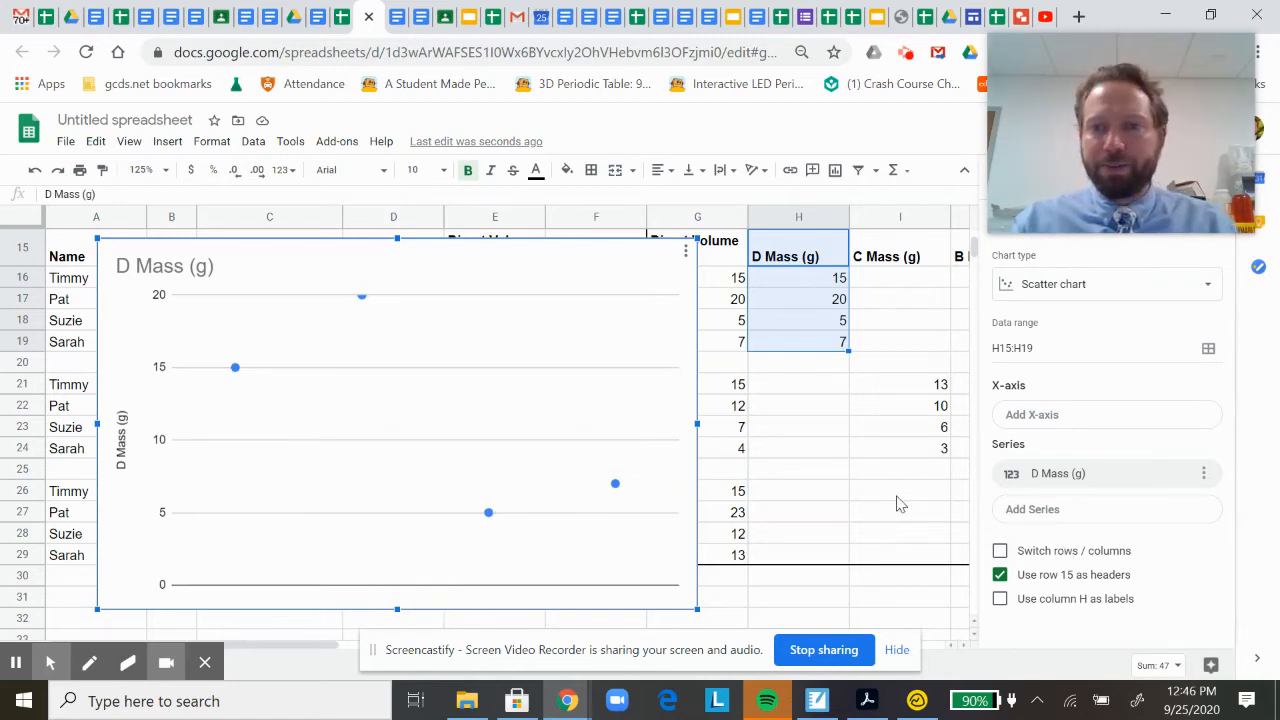
# Set the chart's X-axis to the Direct Volume (mL) range G15:G29.
pyautogui.click(1028, 416)
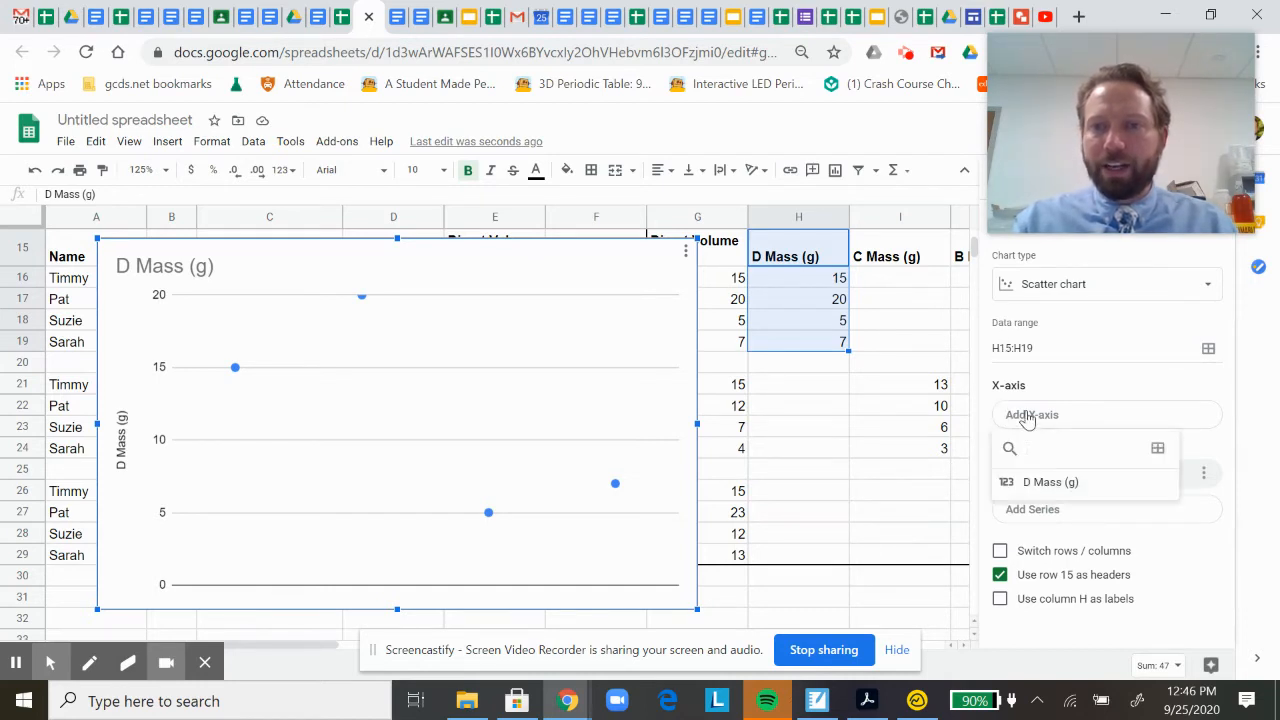
pyautogui.click(1158, 449)
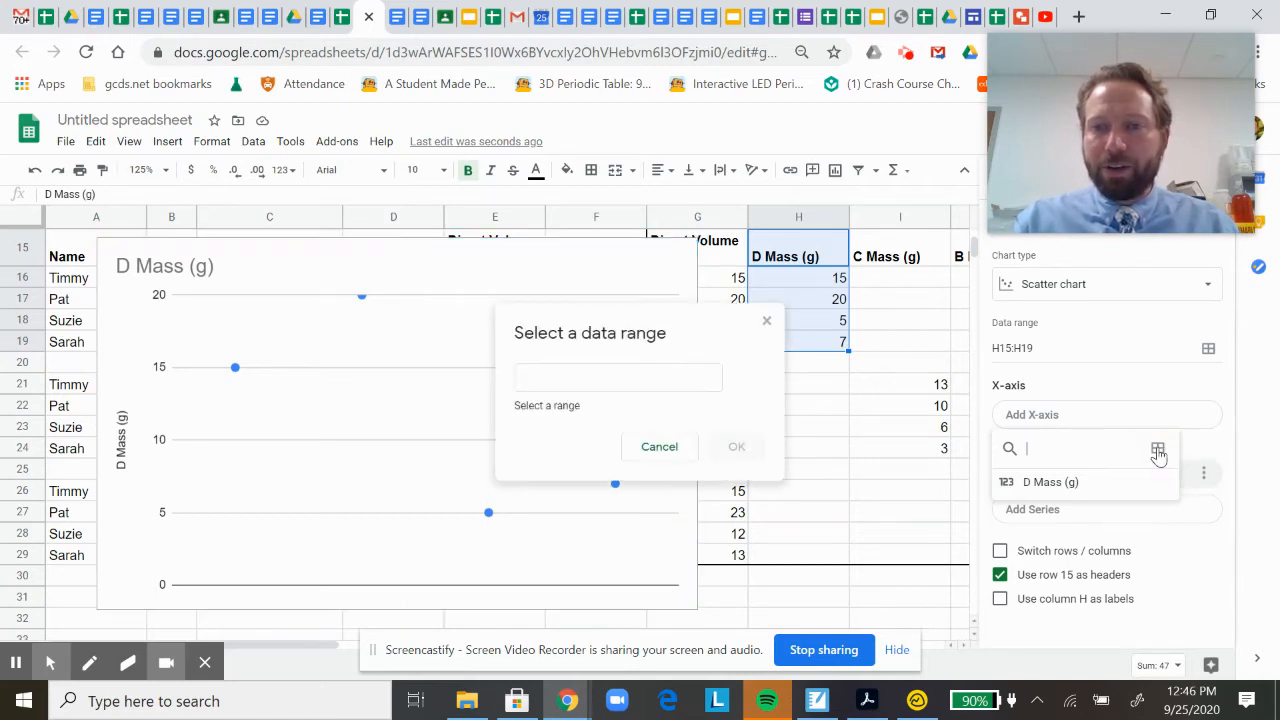
pyautogui.click(646, 376)
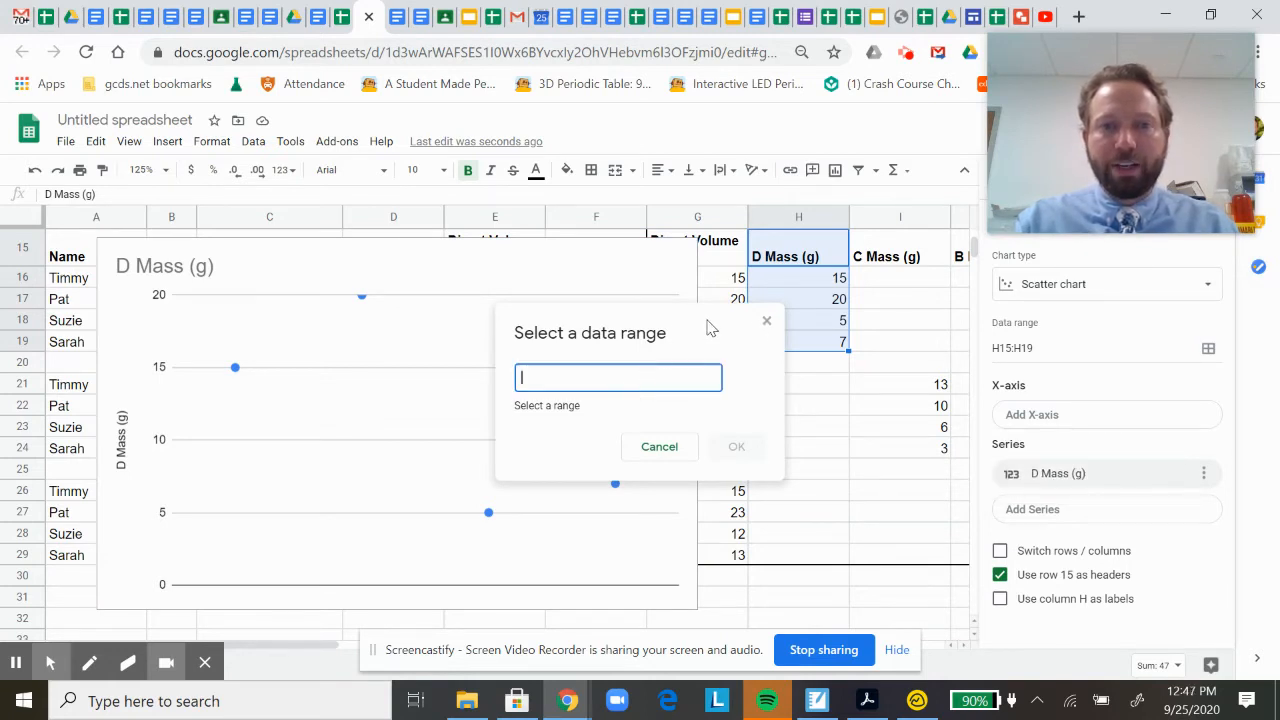
pyautogui.moveTo(708, 323); pyautogui.dragTo(514, 306)
pyautogui.click(601, 258)
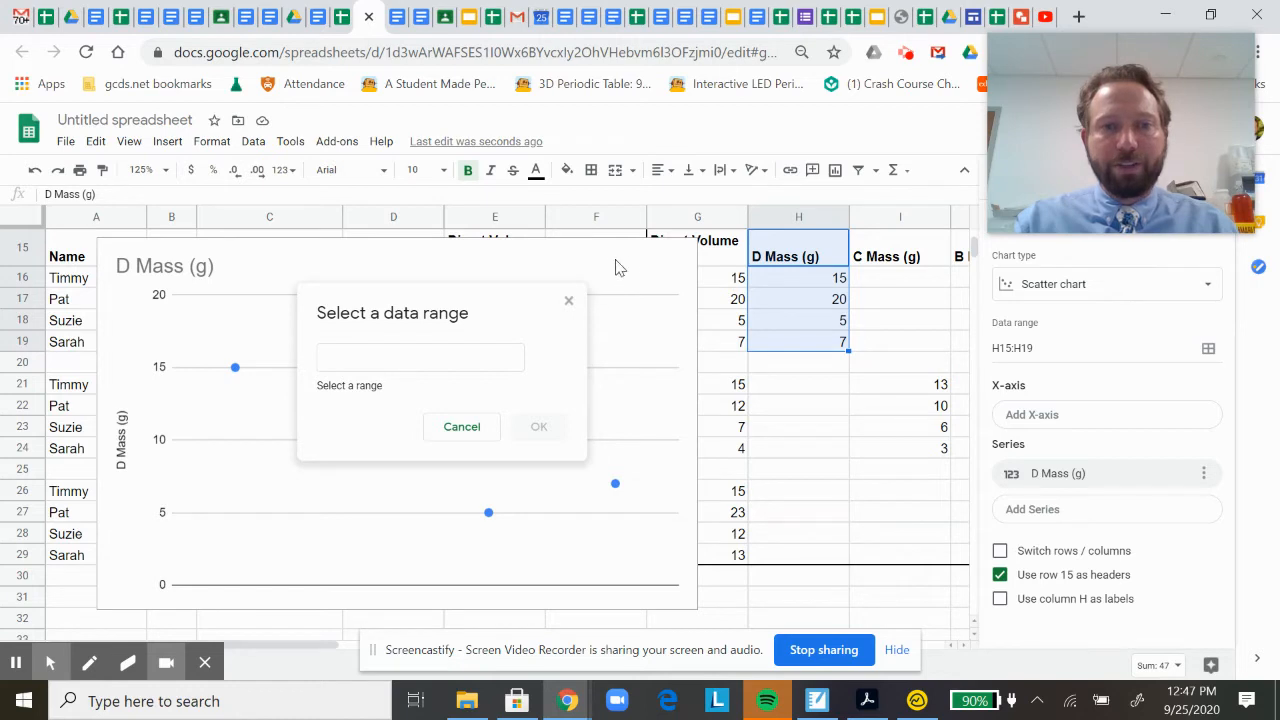
pyautogui.moveTo(726, 252); pyautogui.dragTo(734, 575)
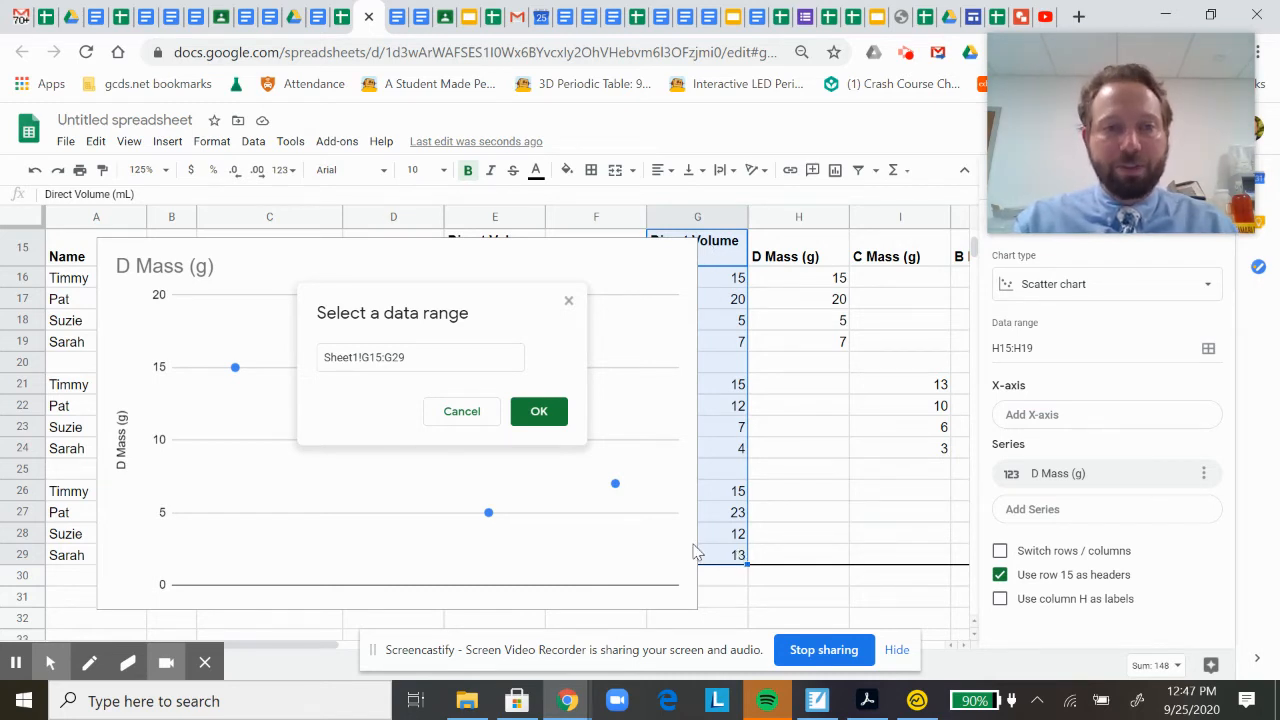
pyautogui.click(539, 412)
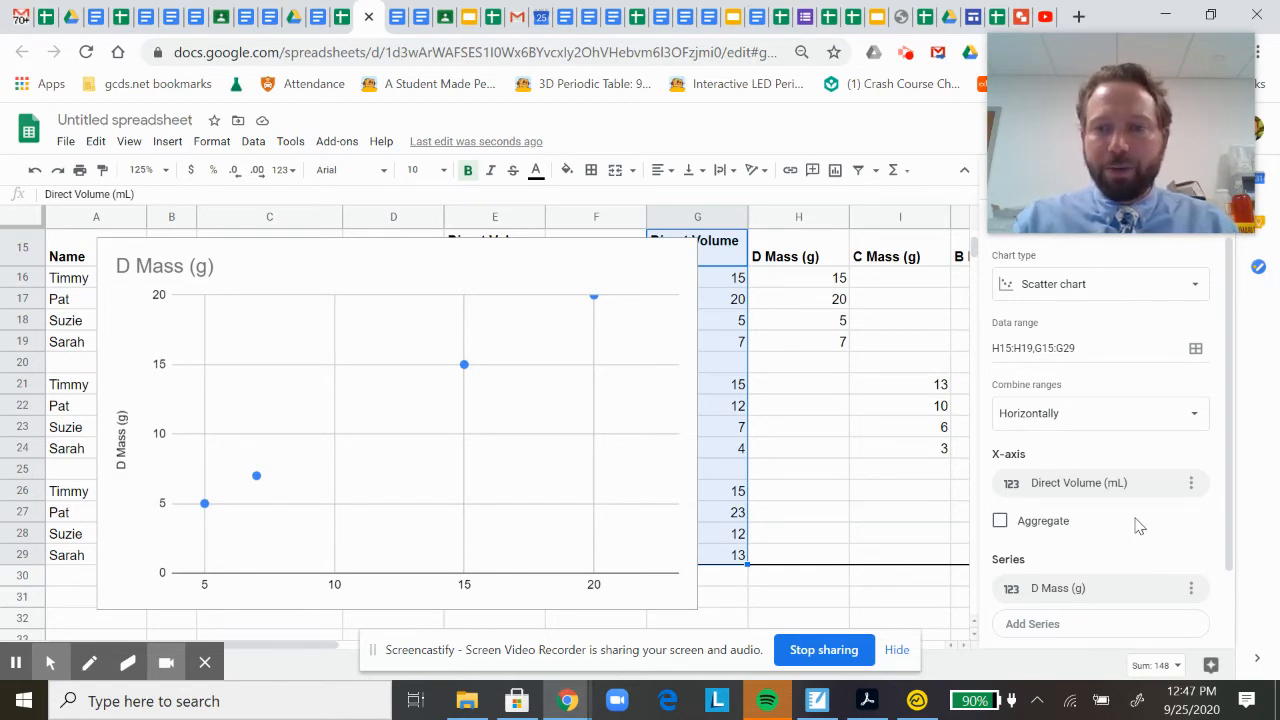
# Try to add the substance C masses in I21:I24 as a second chart series, and undo the addition.
pyautogui.scroll(-2, 1088, 540)
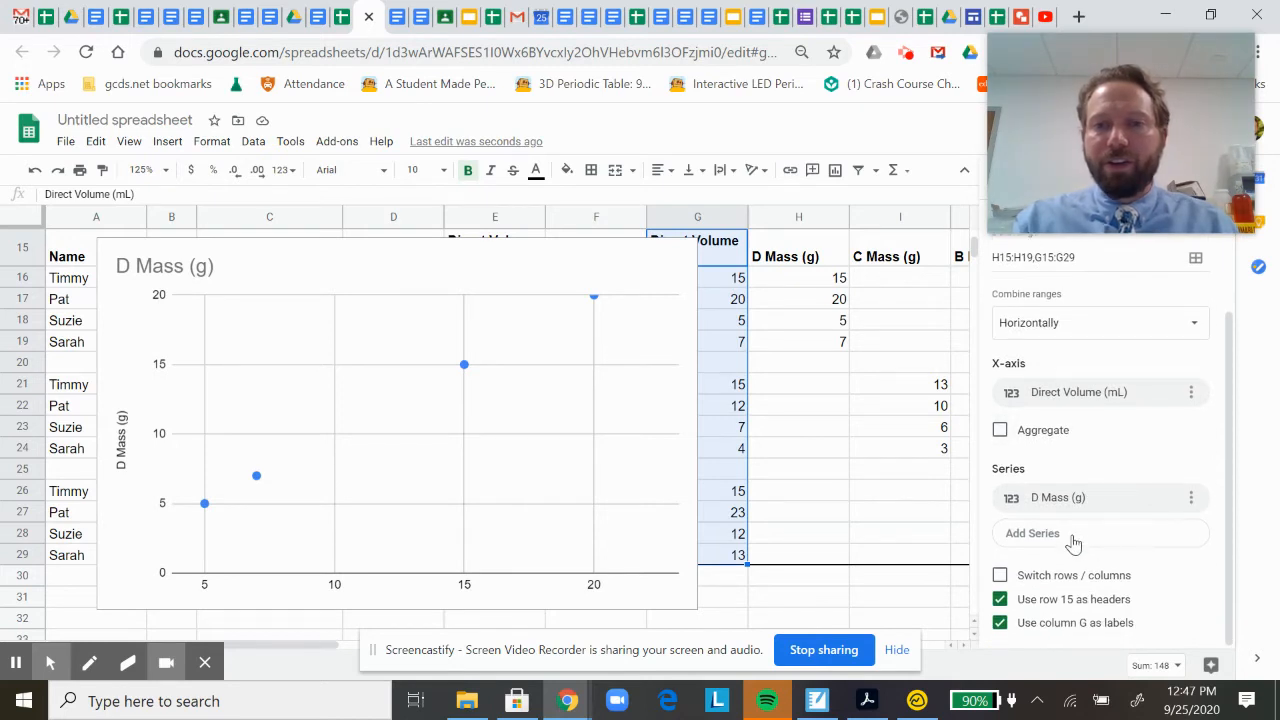
pyautogui.click(1032, 533)
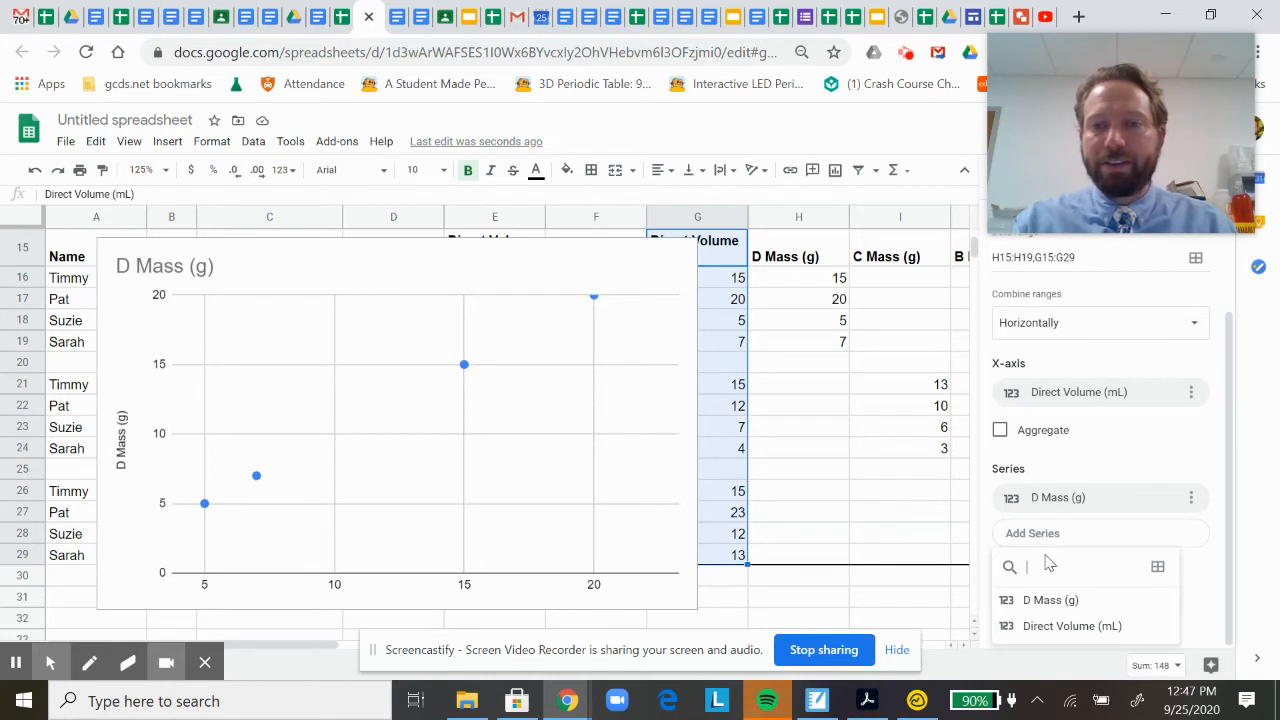
pyautogui.click(1158, 568)
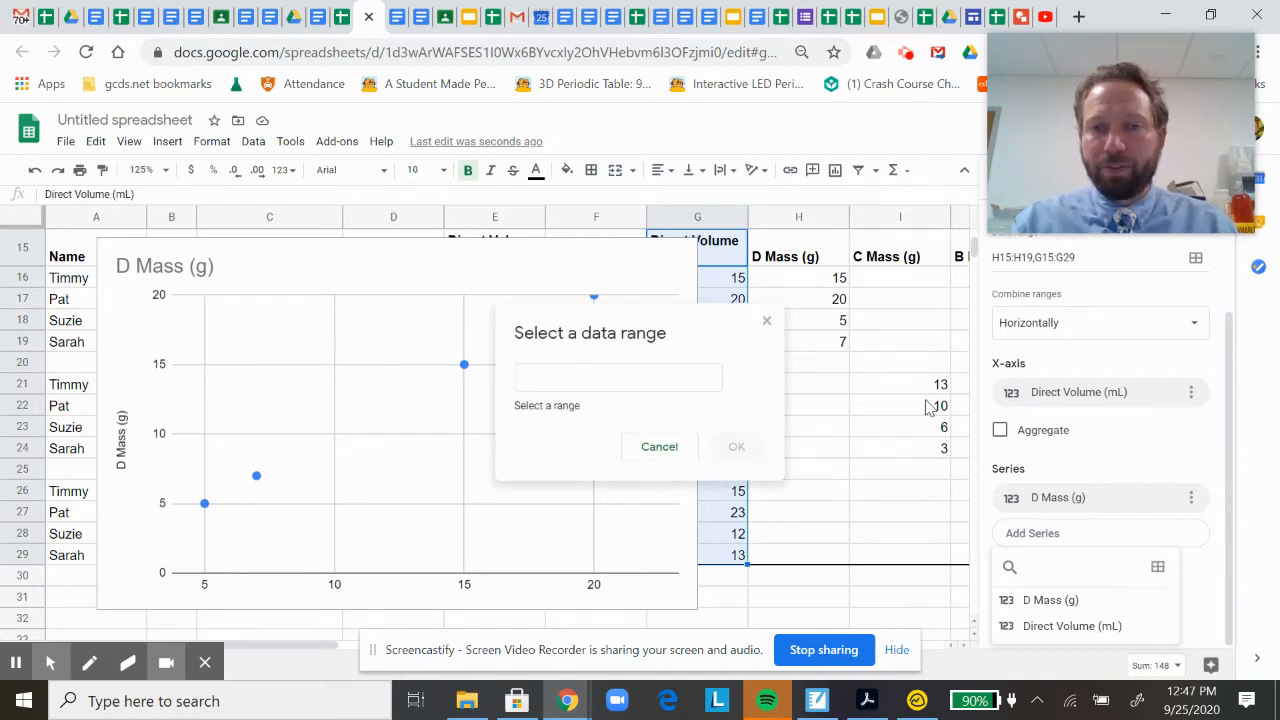
pyautogui.click(691, 380)
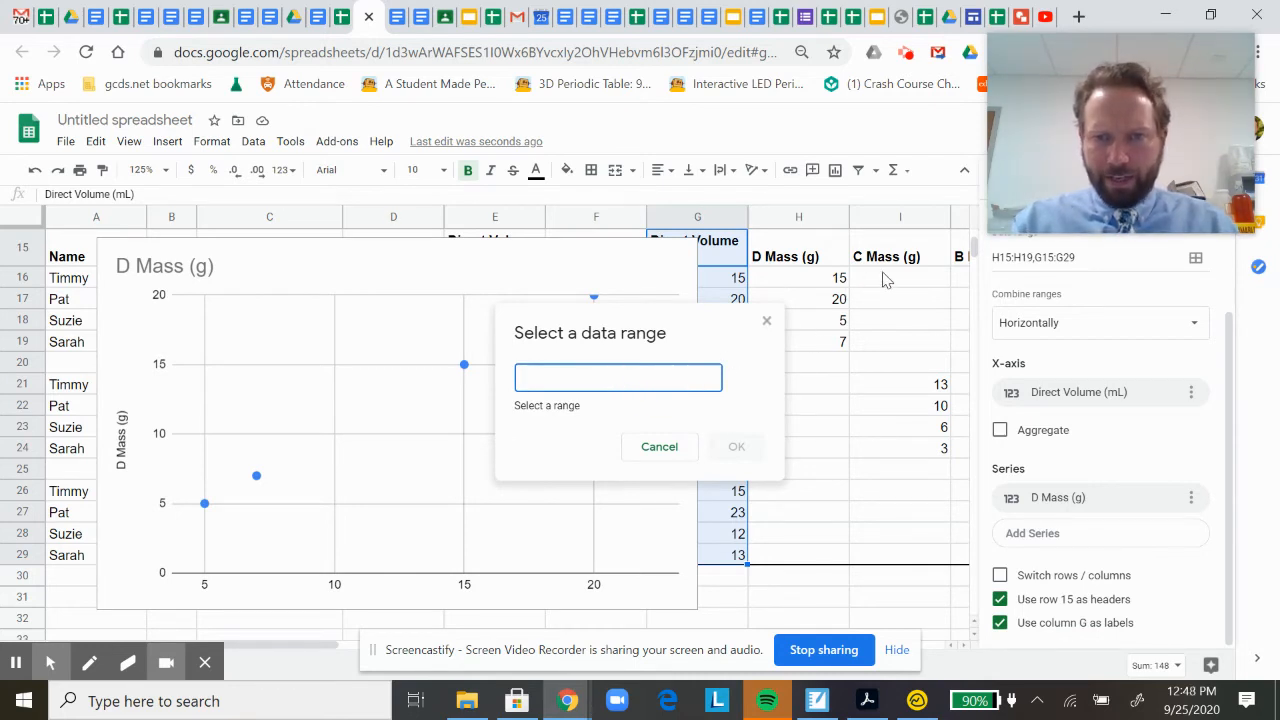
pyautogui.moveTo(925, 390); pyautogui.dragTo(928, 453)
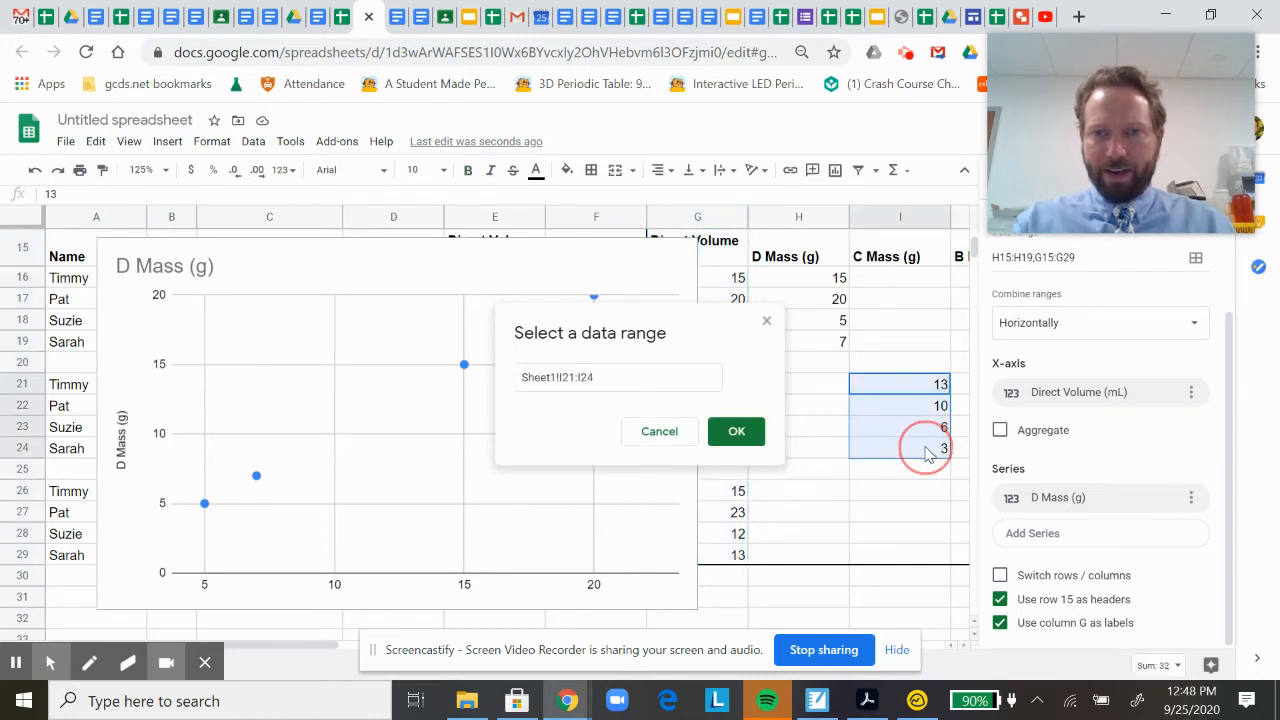
pyautogui.click(737, 435)
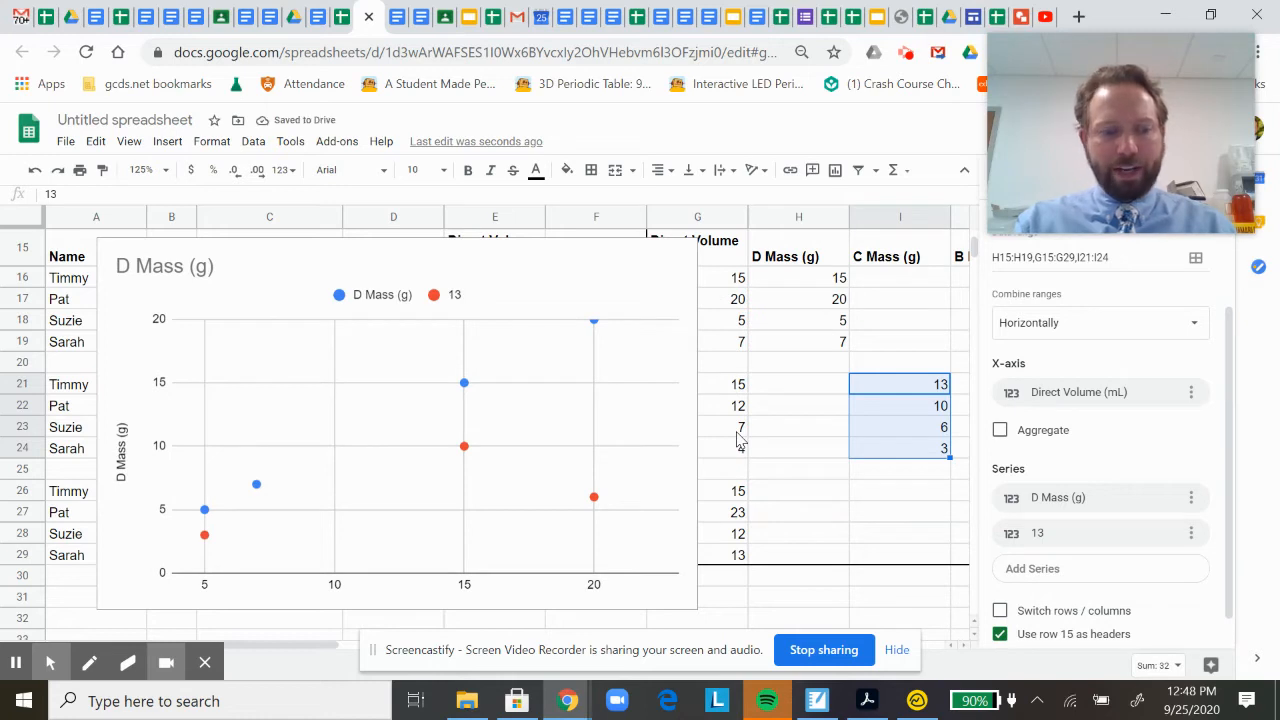
pyautogui.hotkey('ctrl', 'z')
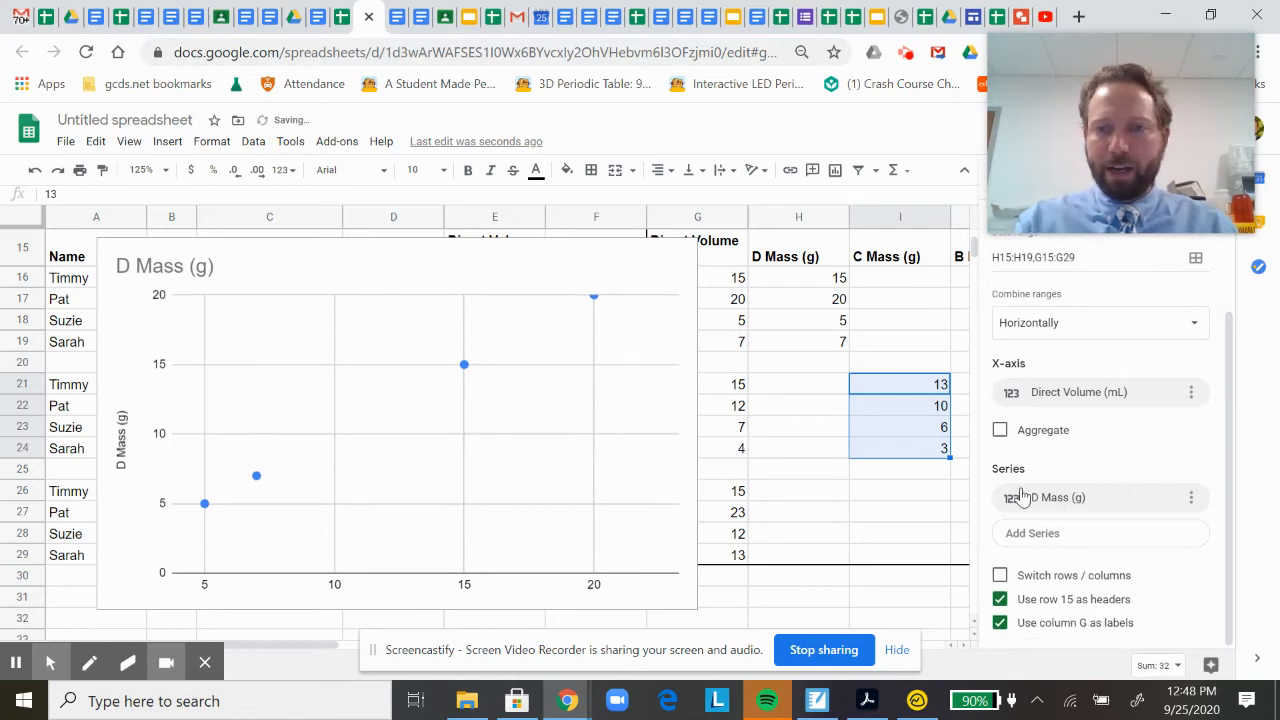
# Add the C Mass (g) column, including its header, as a chart series using the range I15:I24.
pyautogui.click(1066, 536)
pyautogui.click(1158, 570)
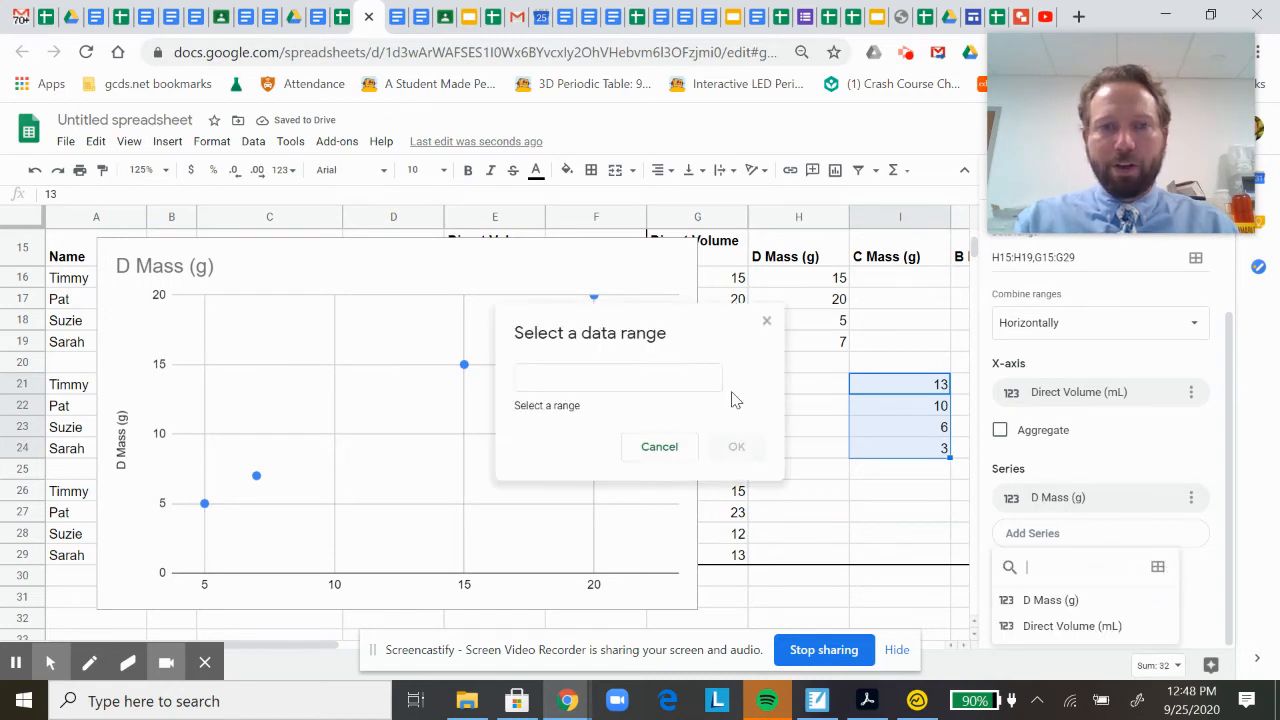
pyautogui.moveTo(884, 257); pyautogui.dragTo(905, 450)
pyautogui.click(737, 431)
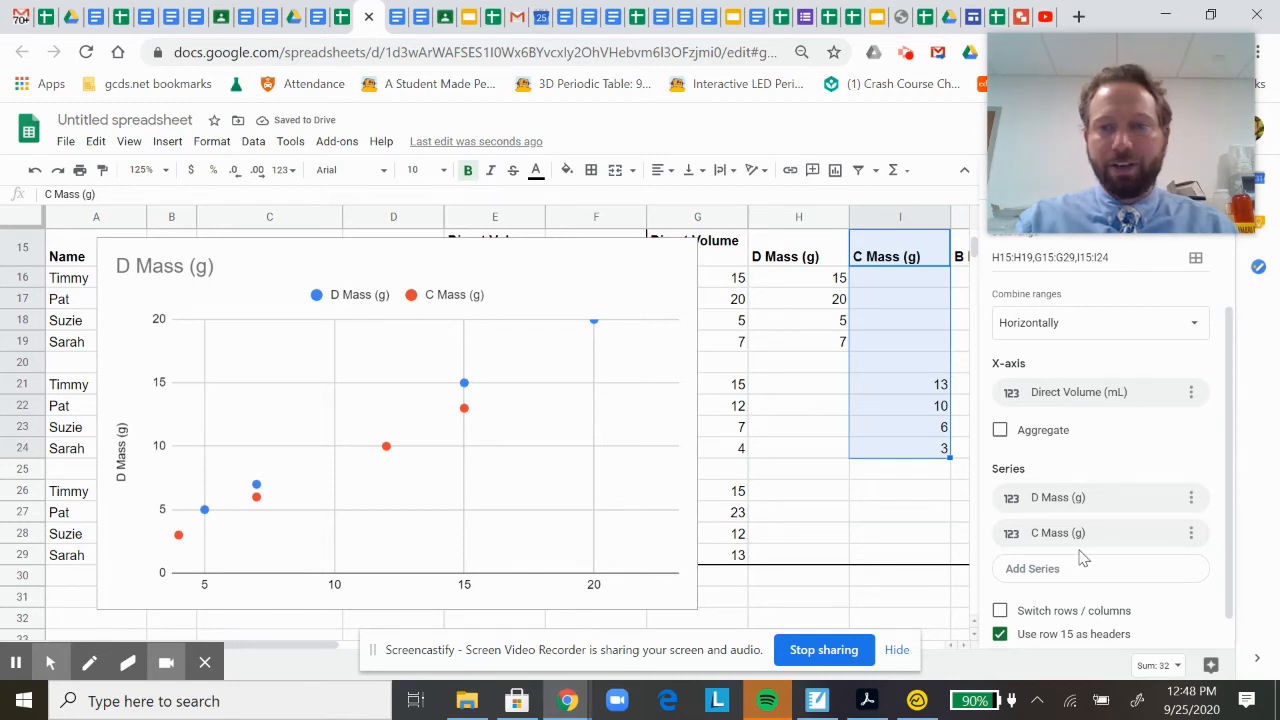
# Add the B Mass (g) column, including its header, as a chart series using the range J15:J29.
pyautogui.hscroll(1, 920, 388)
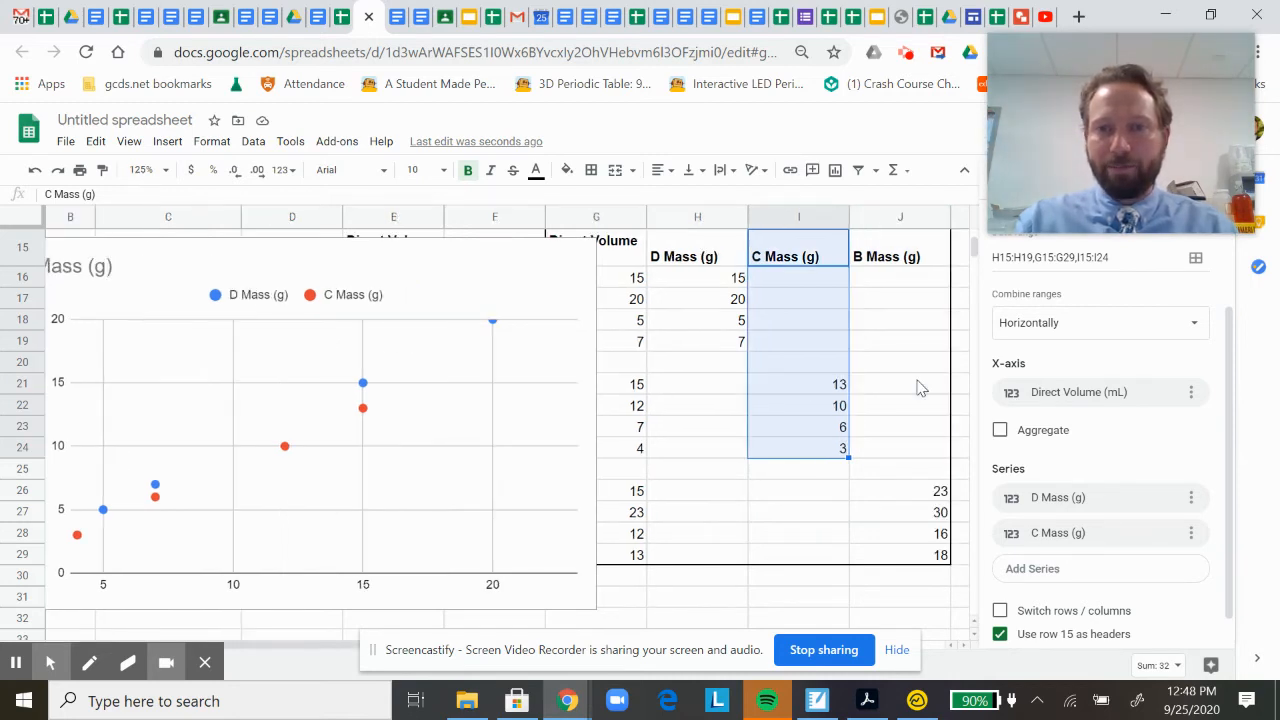
pyautogui.click(1091, 570)
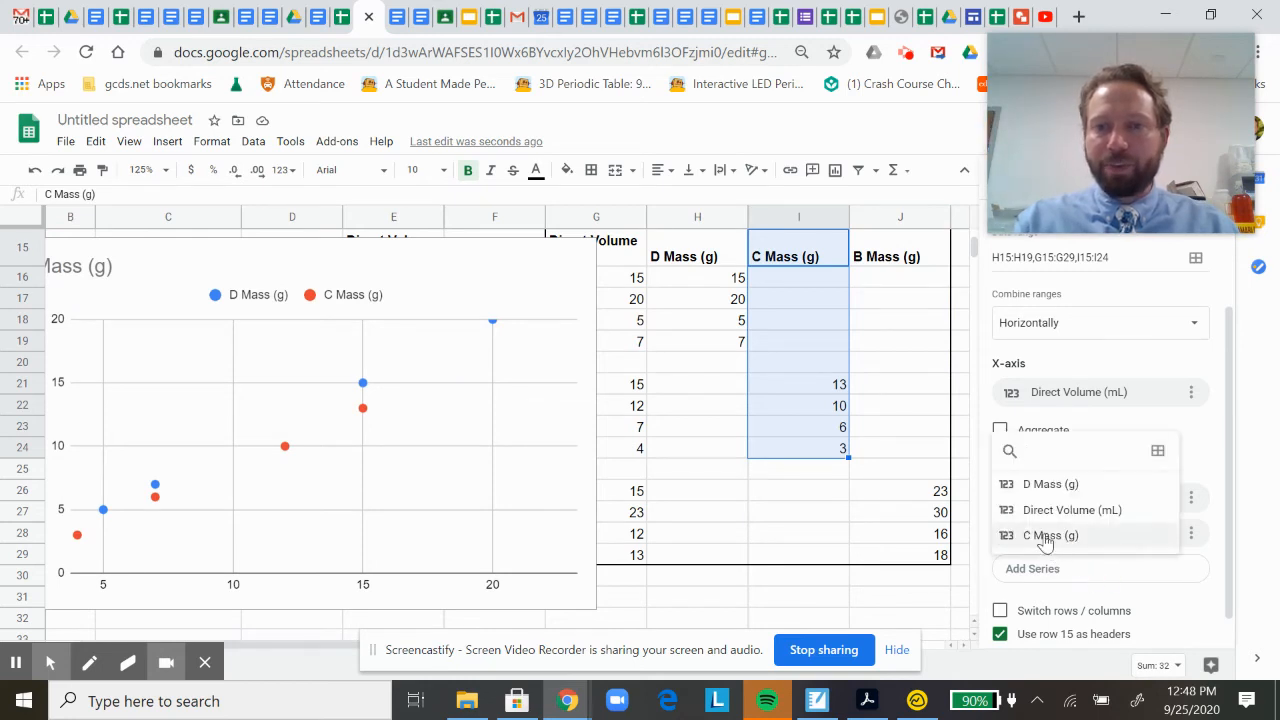
pyautogui.click(1158, 452)
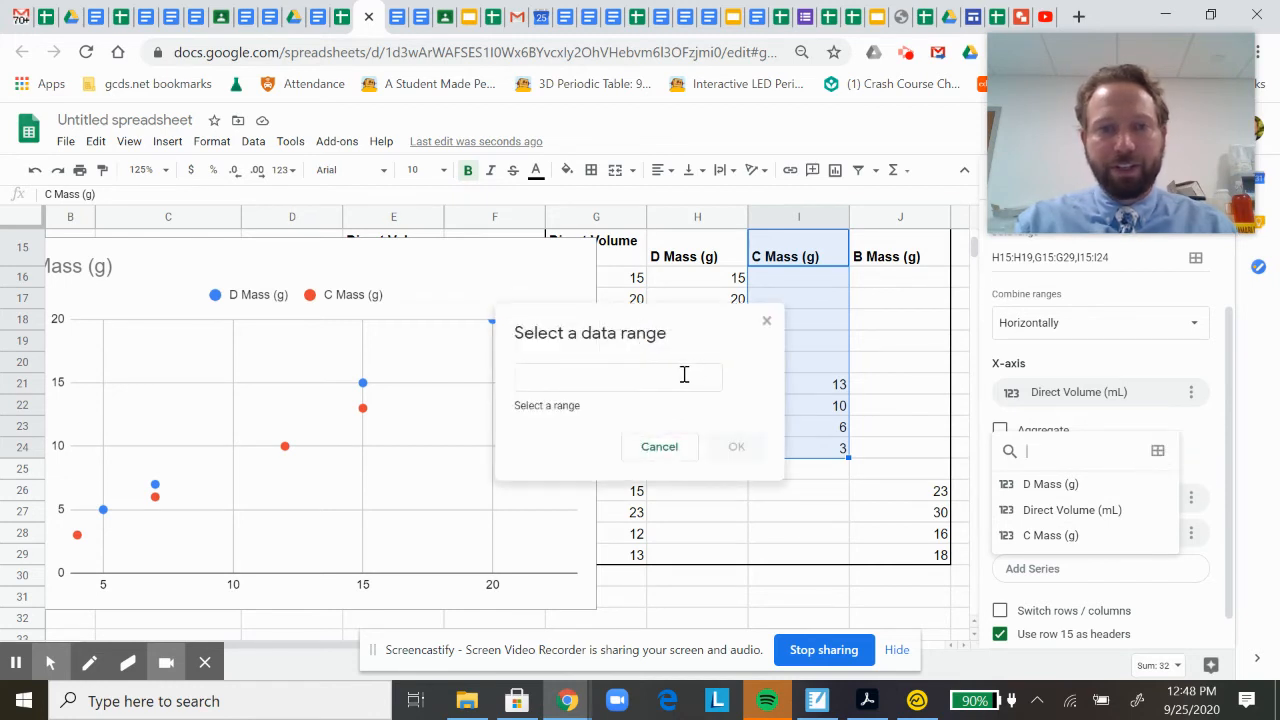
pyautogui.click(893, 257)
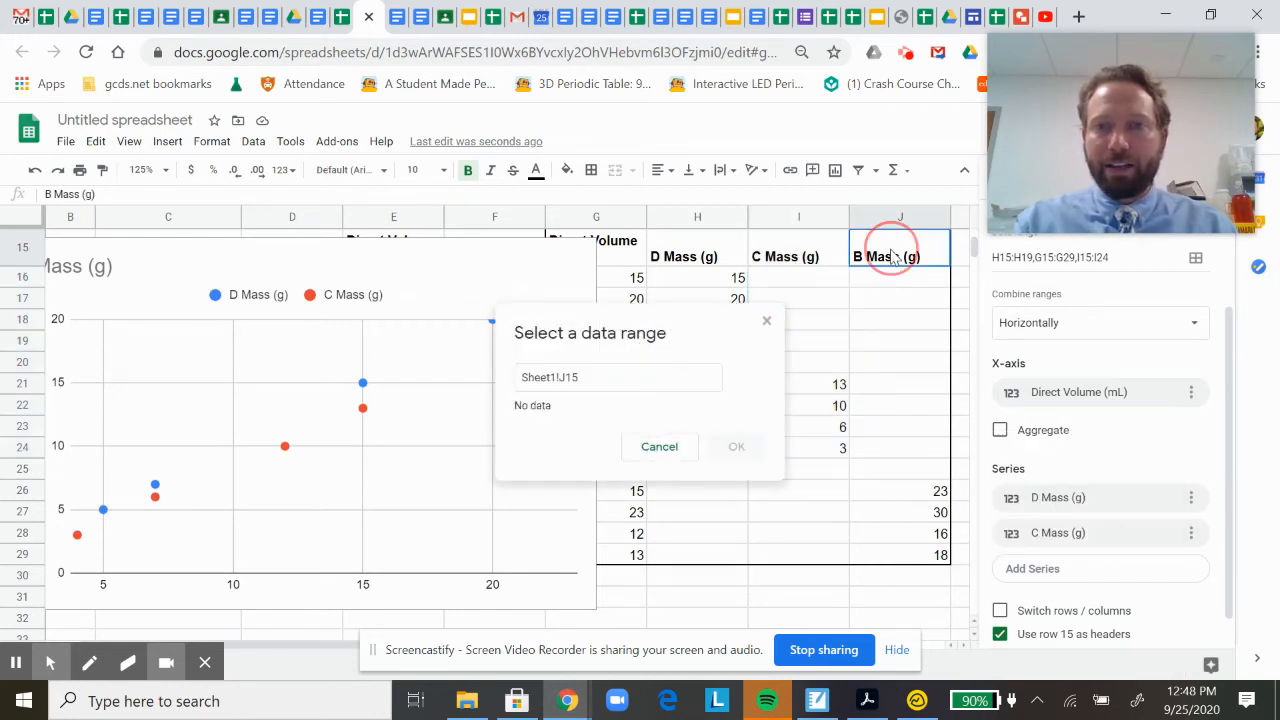
pyautogui.moveTo(893, 257); pyautogui.dragTo(920, 551)
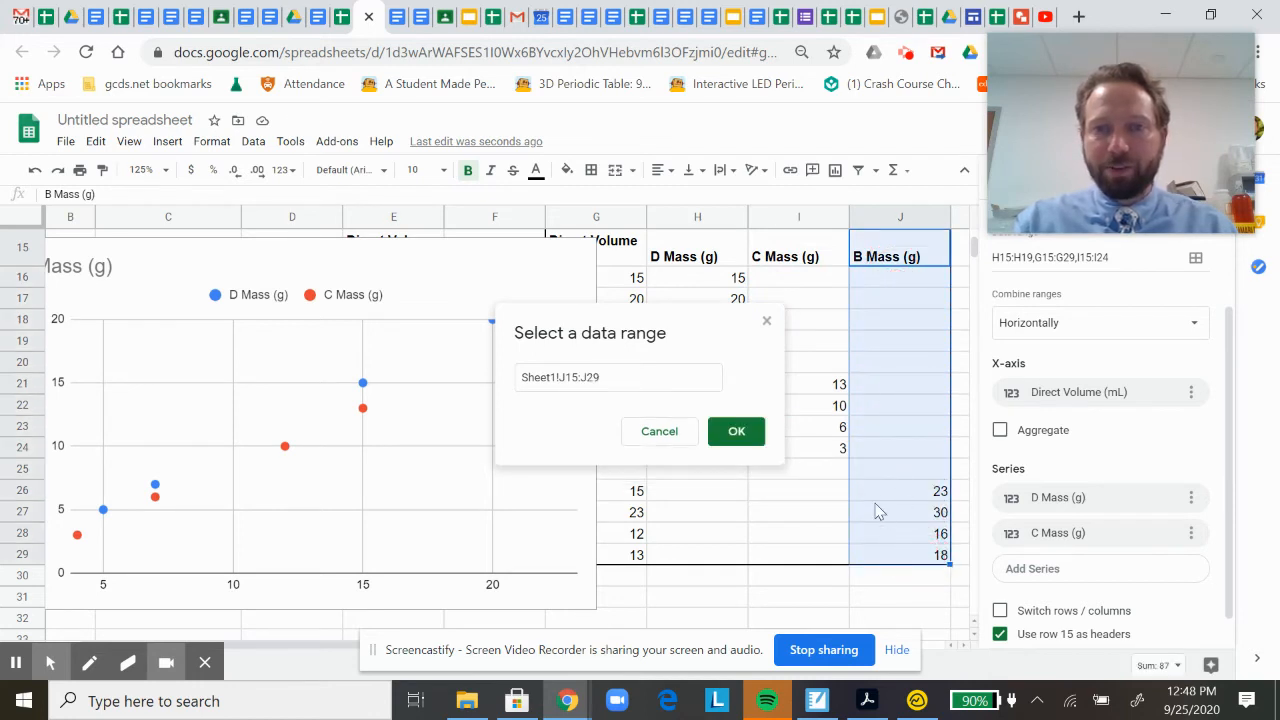
pyautogui.click(736, 436)
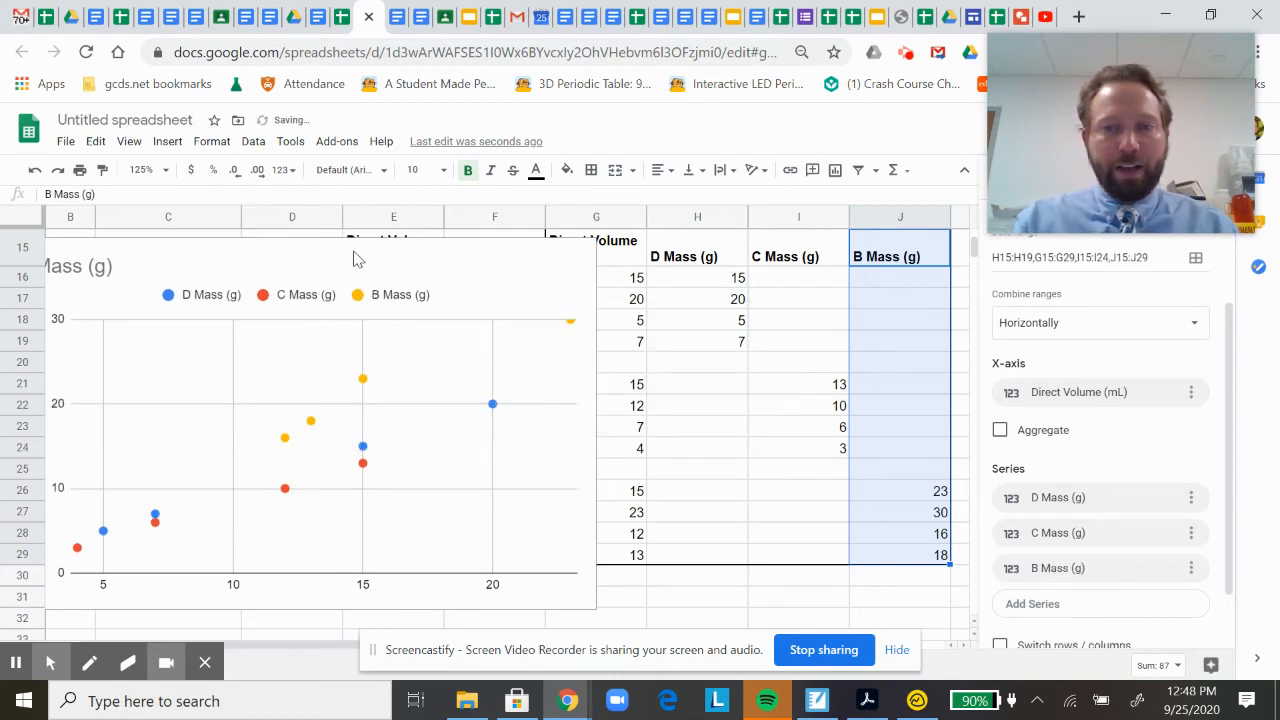
# Reposition the scatter chart over columns D to I, starting at row 15, and deselect it to close the chart editor.
pyautogui.click(529, 242)
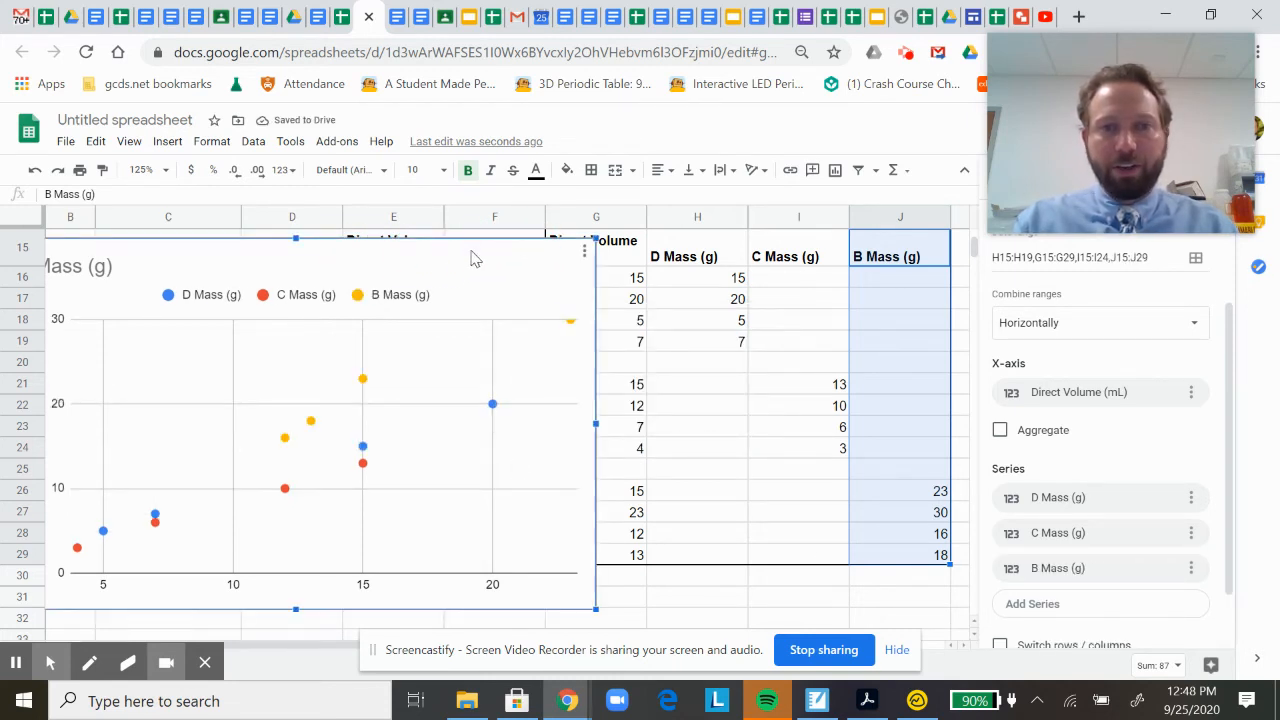
pyautogui.moveTo(432, 252); pyautogui.dragTo(623, 177)
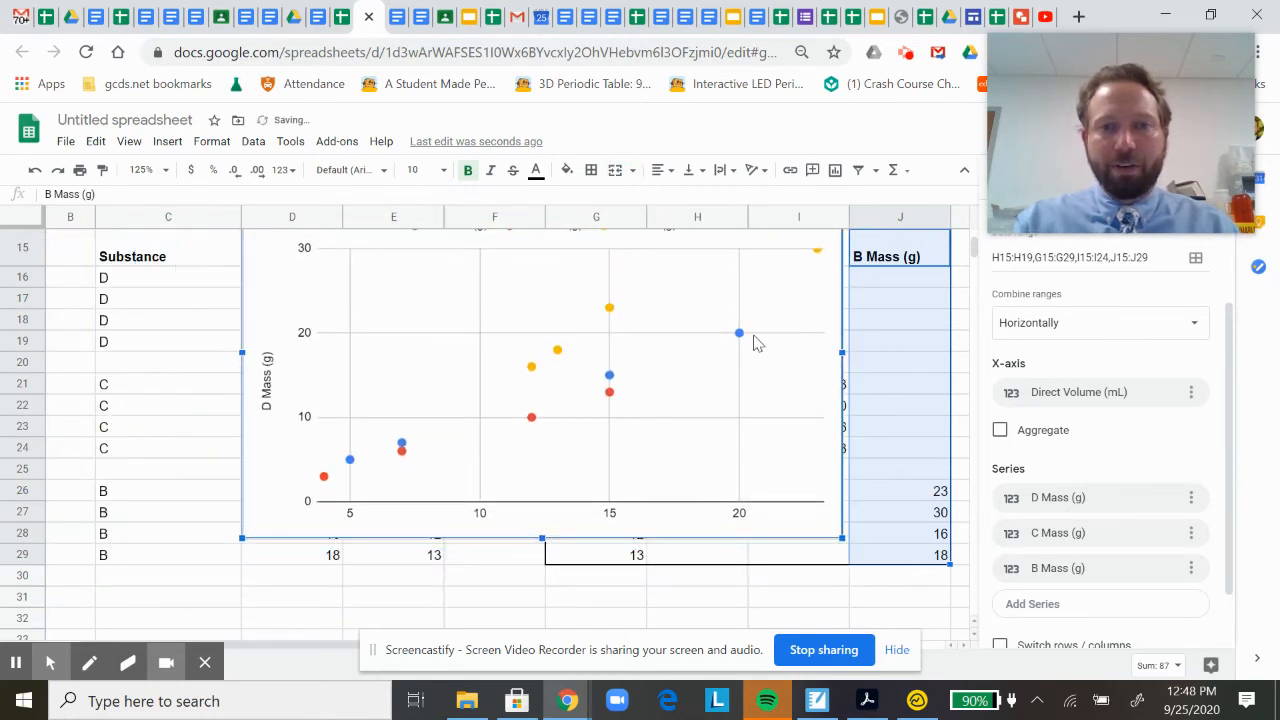
pyautogui.moveTo(263, 286); pyautogui.dragTo(264, 363)
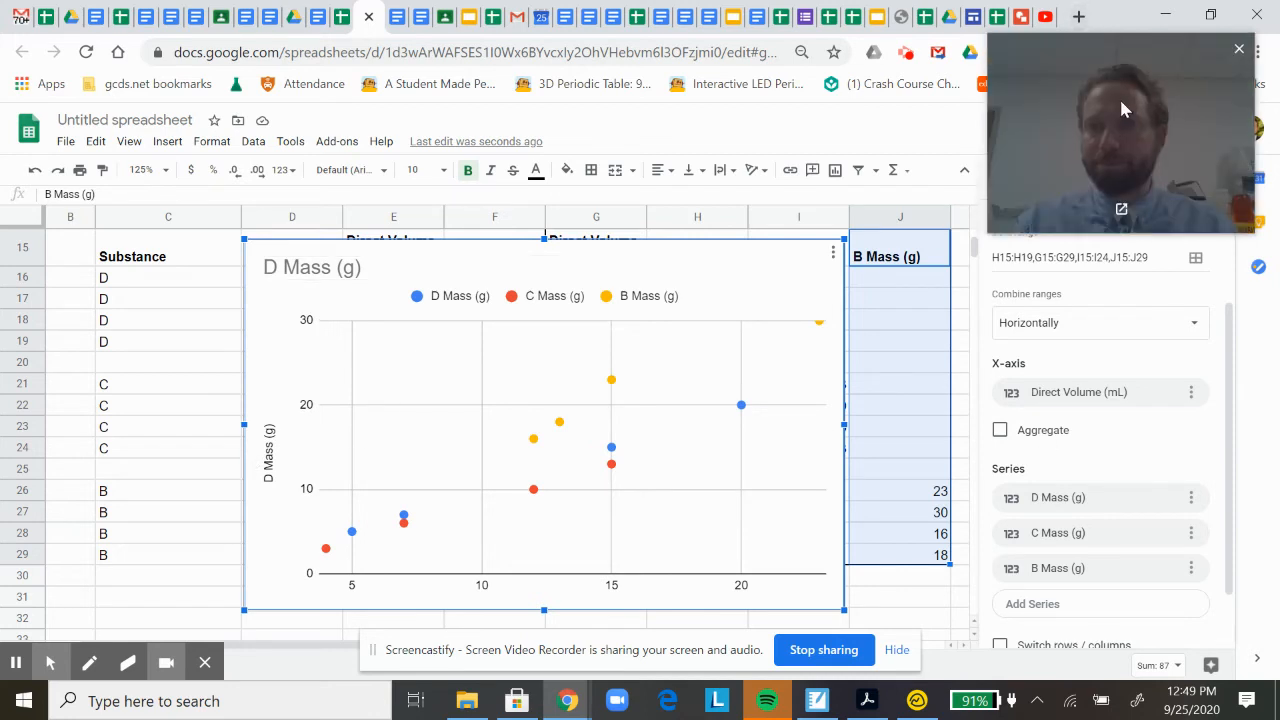
pyautogui.moveTo(1119, 96); pyautogui.dragTo(793, 65)
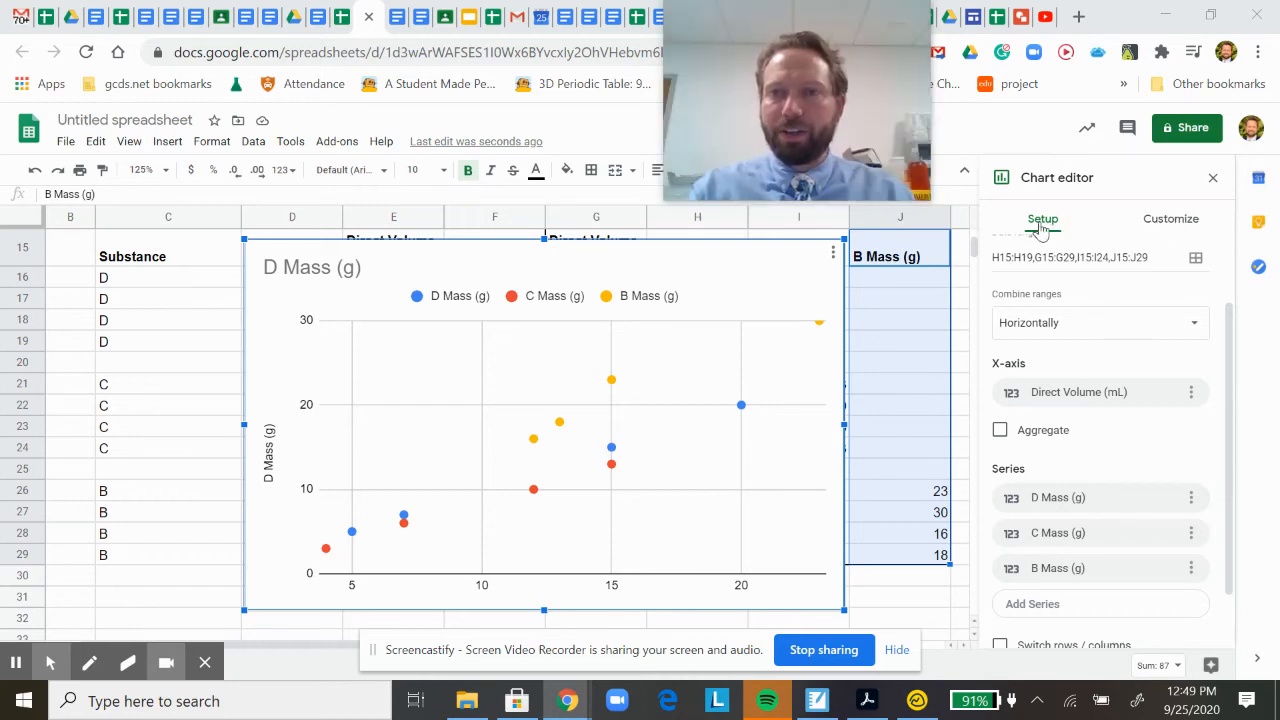
pyautogui.click(215, 326)
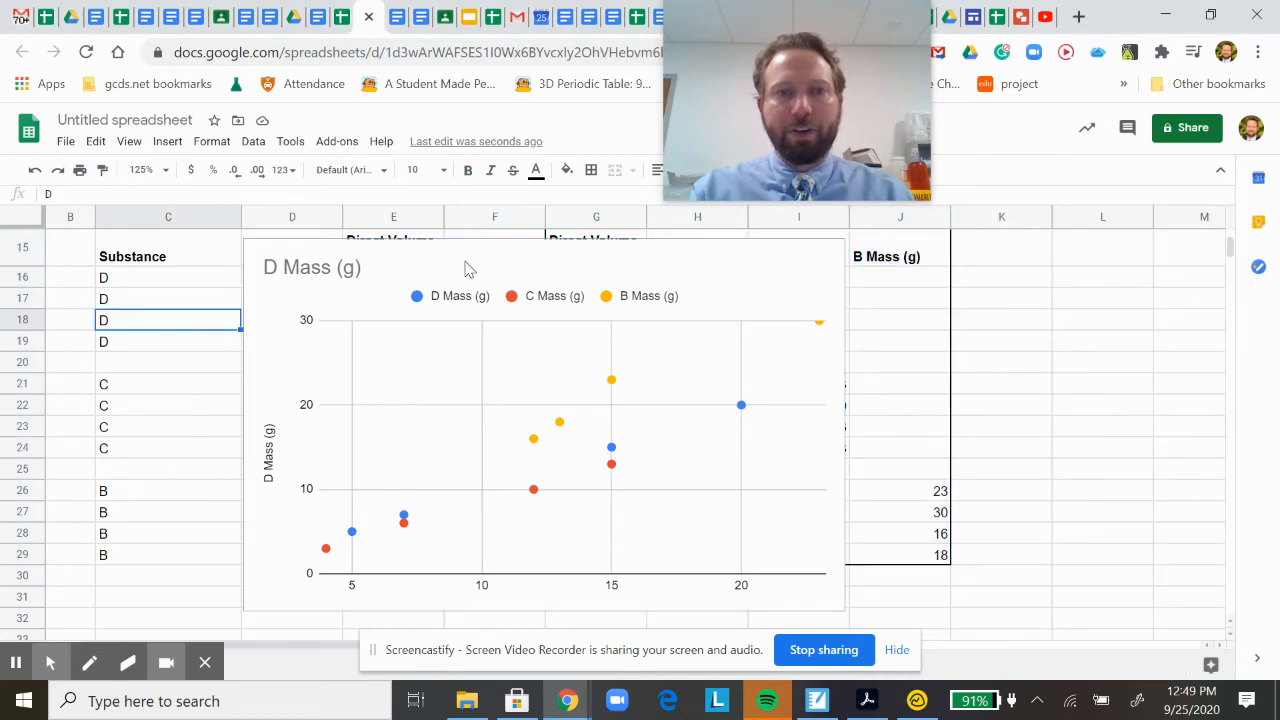
# Change the chart title text to "Mass vs. Volume for Liquids B, C, D".
pyautogui.doubleClick(465, 266)
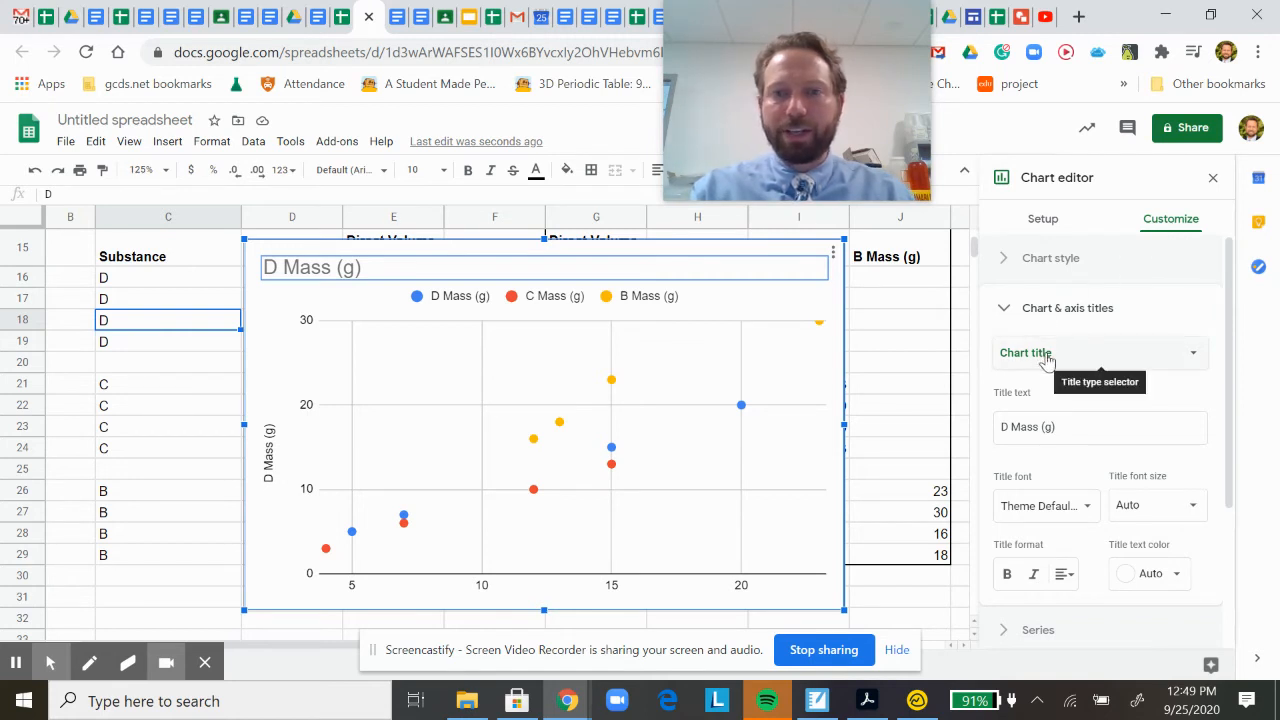
pyautogui.moveTo(1043, 426); pyautogui.dragTo(1001, 429)
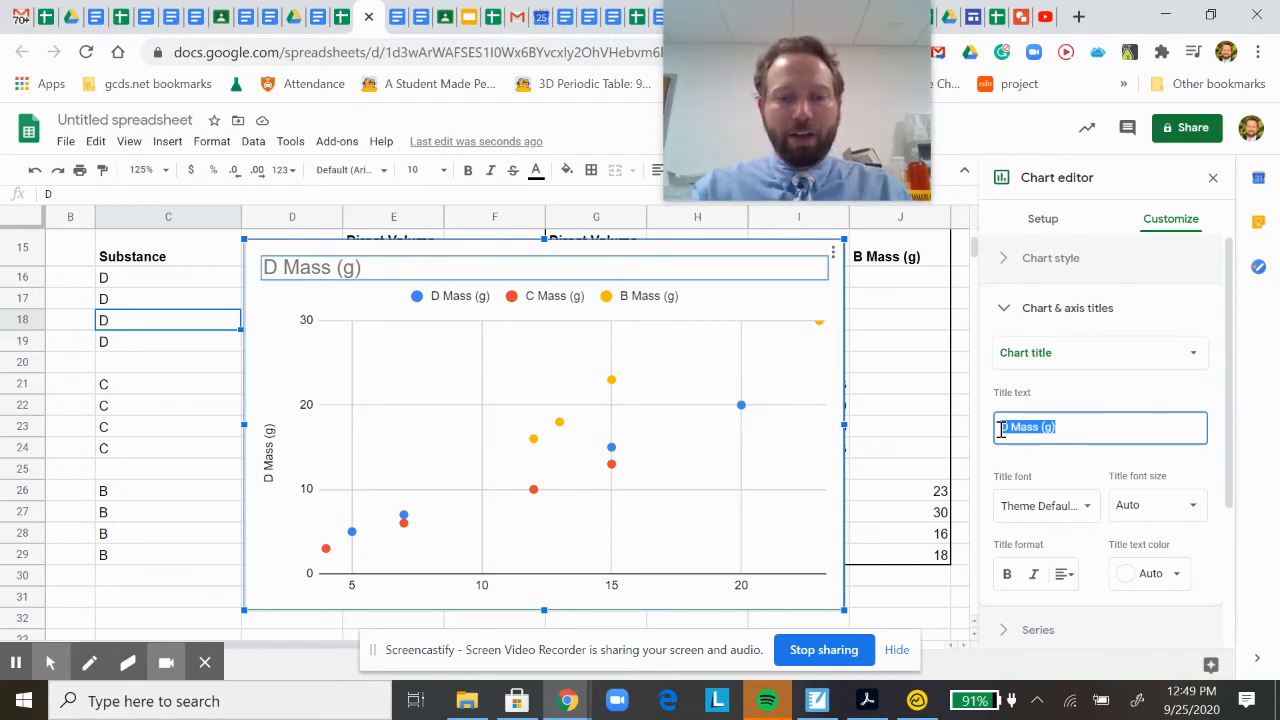
pyautogui.write('Ma')
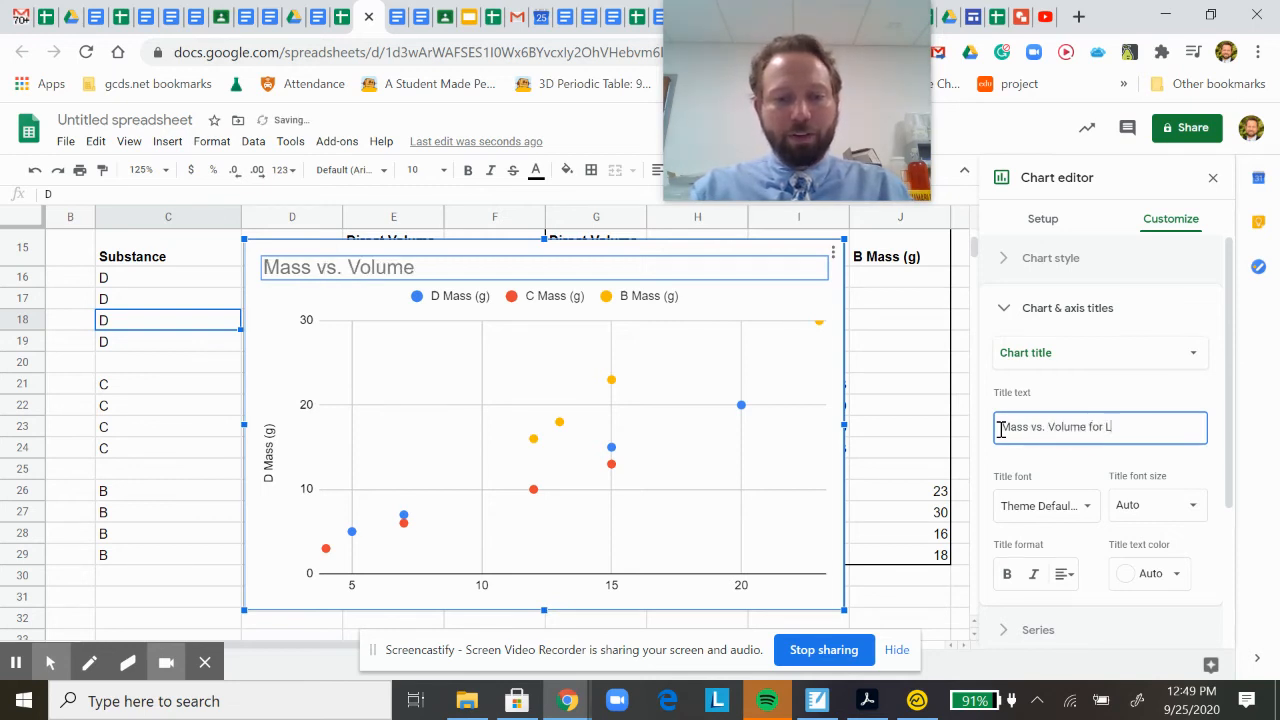
pyautogui.write('iq')
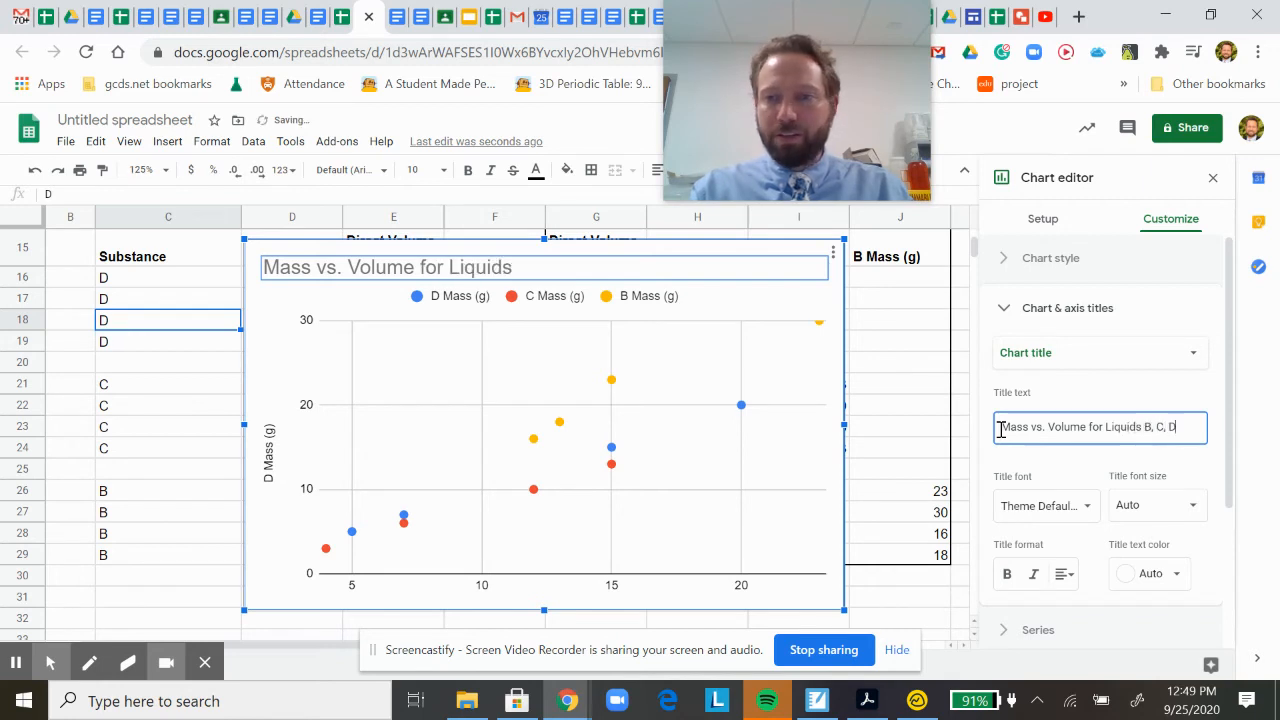
pyautogui.write('uids B, C, D')
pyautogui.click(1155, 392)
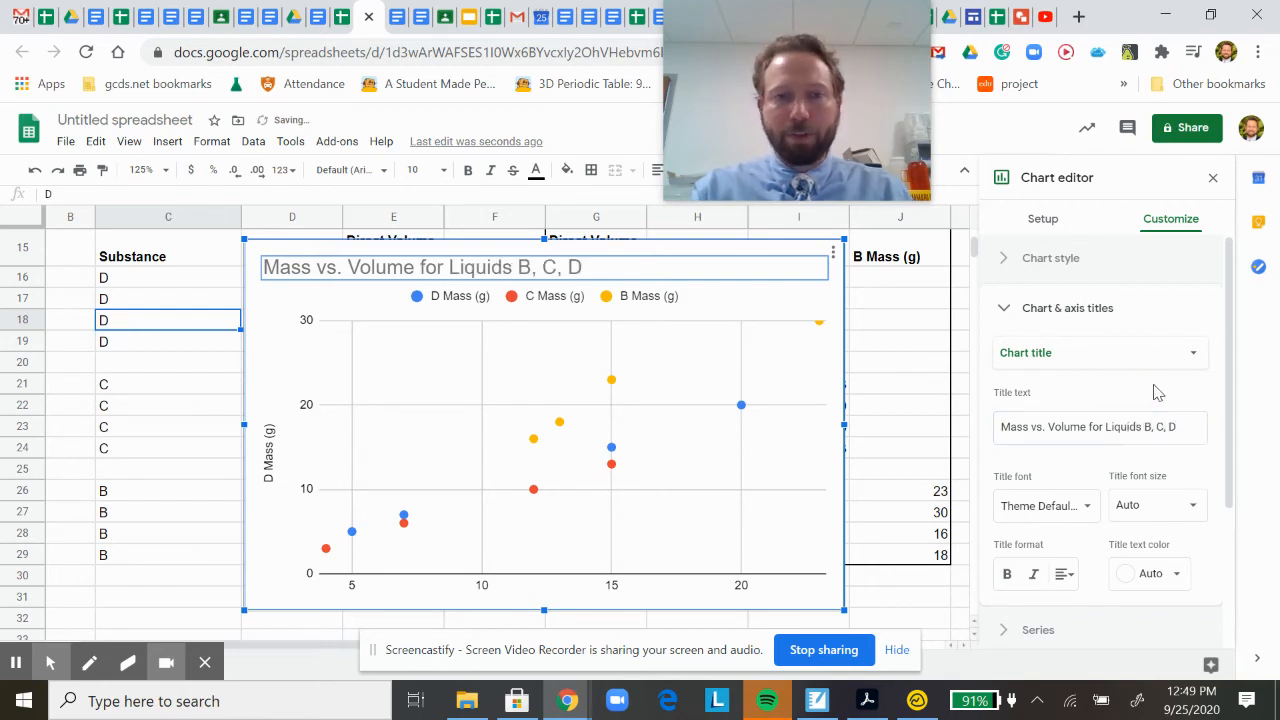
# Format the chart title as bold, centered and black.
pyautogui.click(1008, 576)
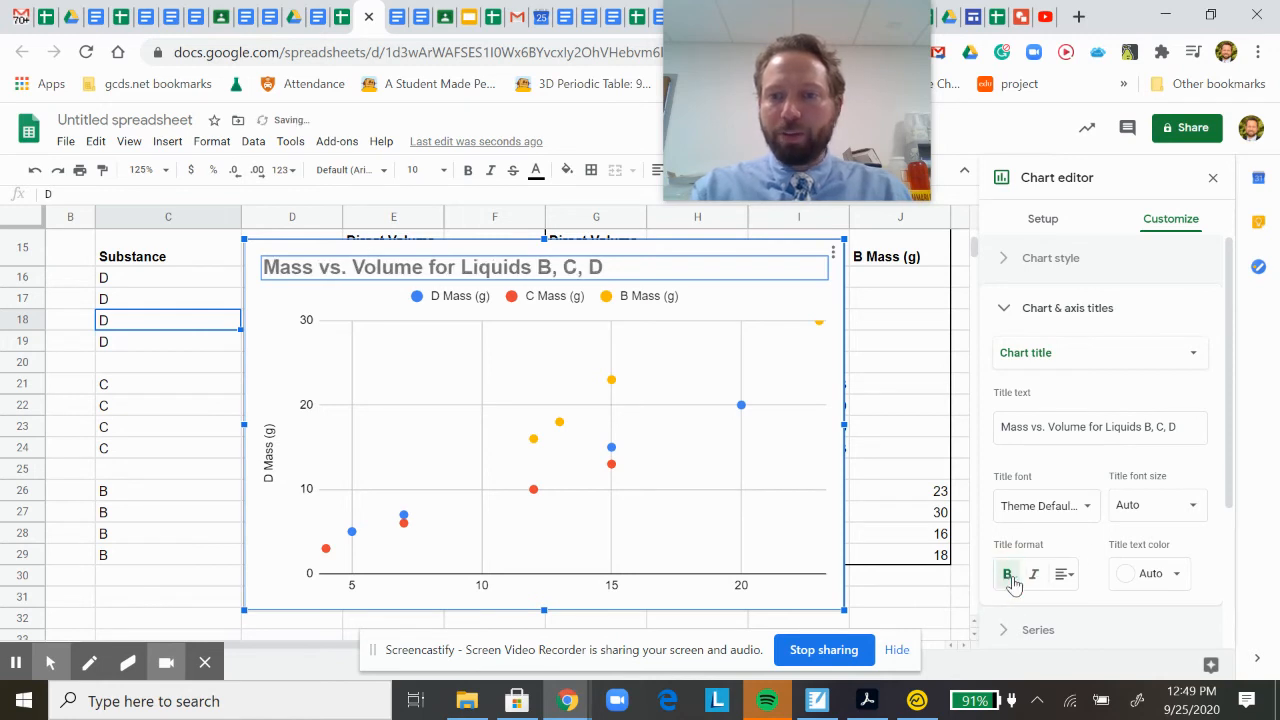
pyautogui.click(1064, 574)
pyautogui.click(1087, 608)
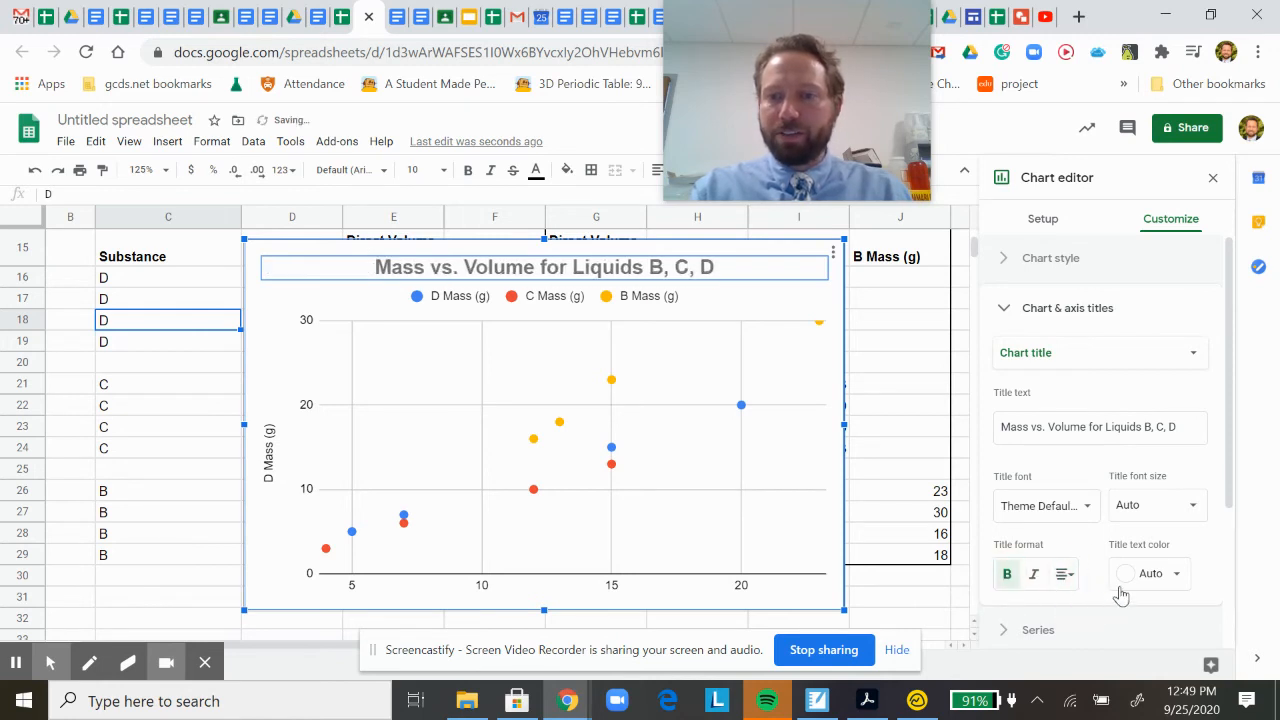
pyautogui.click(1128, 580)
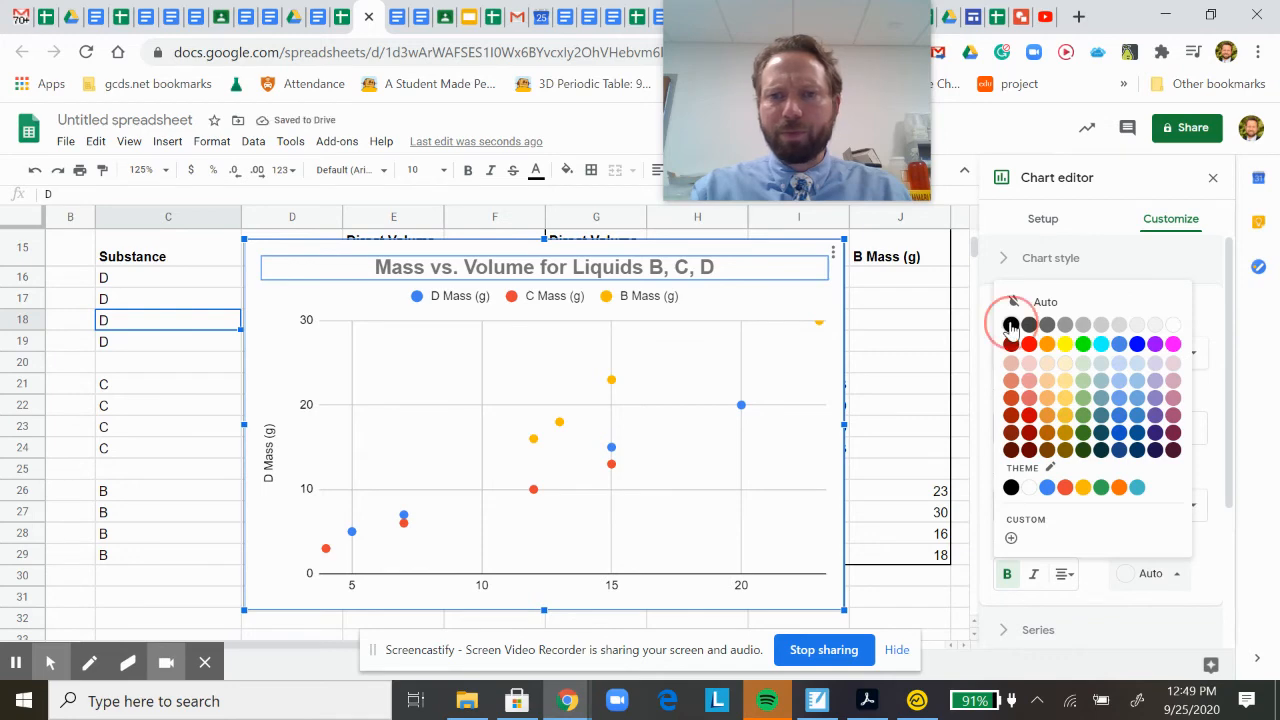
pyautogui.click(1012, 326)
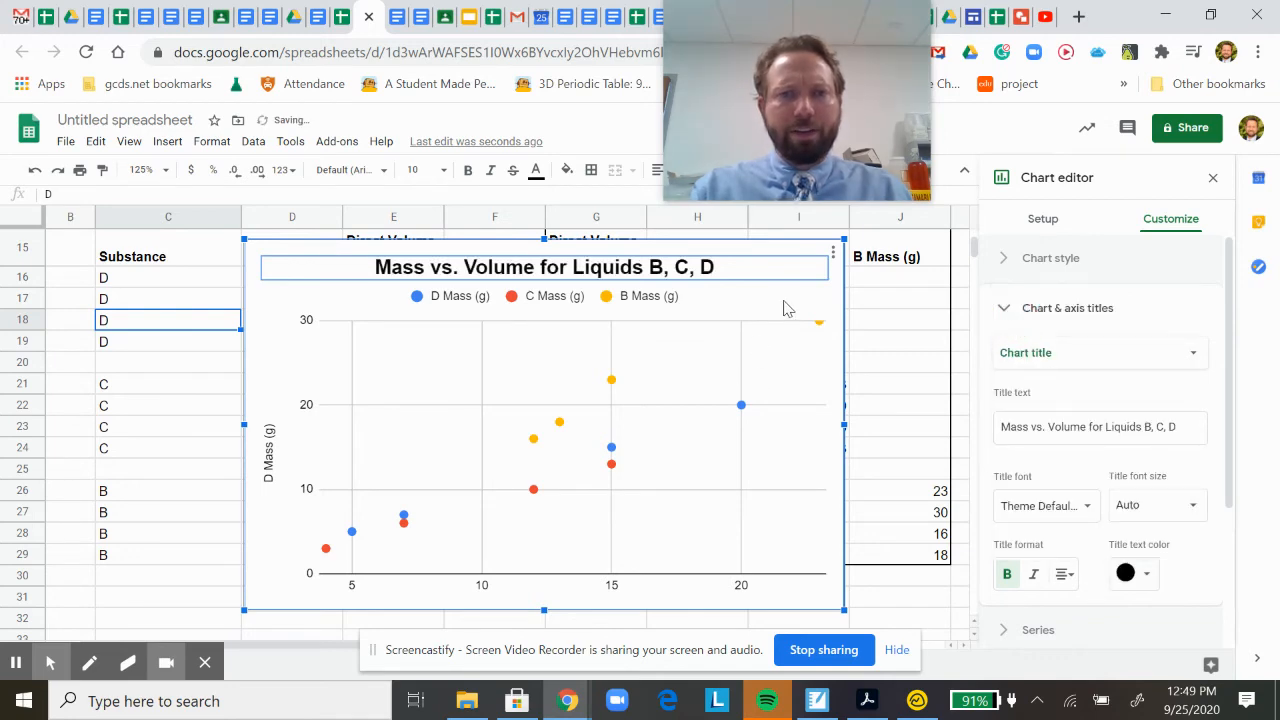
# Add the horizontal axis title "Direct Volume (mL)" to the scatter chart.
pyautogui.click(1129, 355)
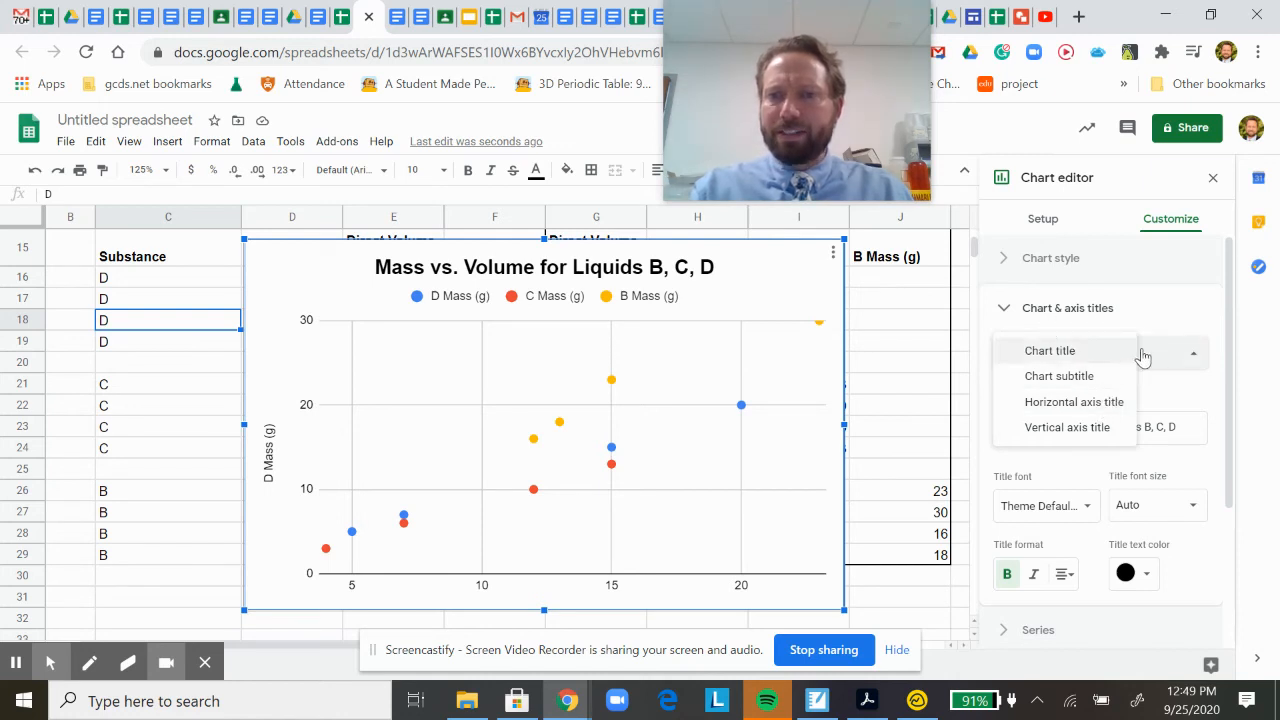
pyautogui.click(1154, 318)
pyautogui.click(1077, 312)
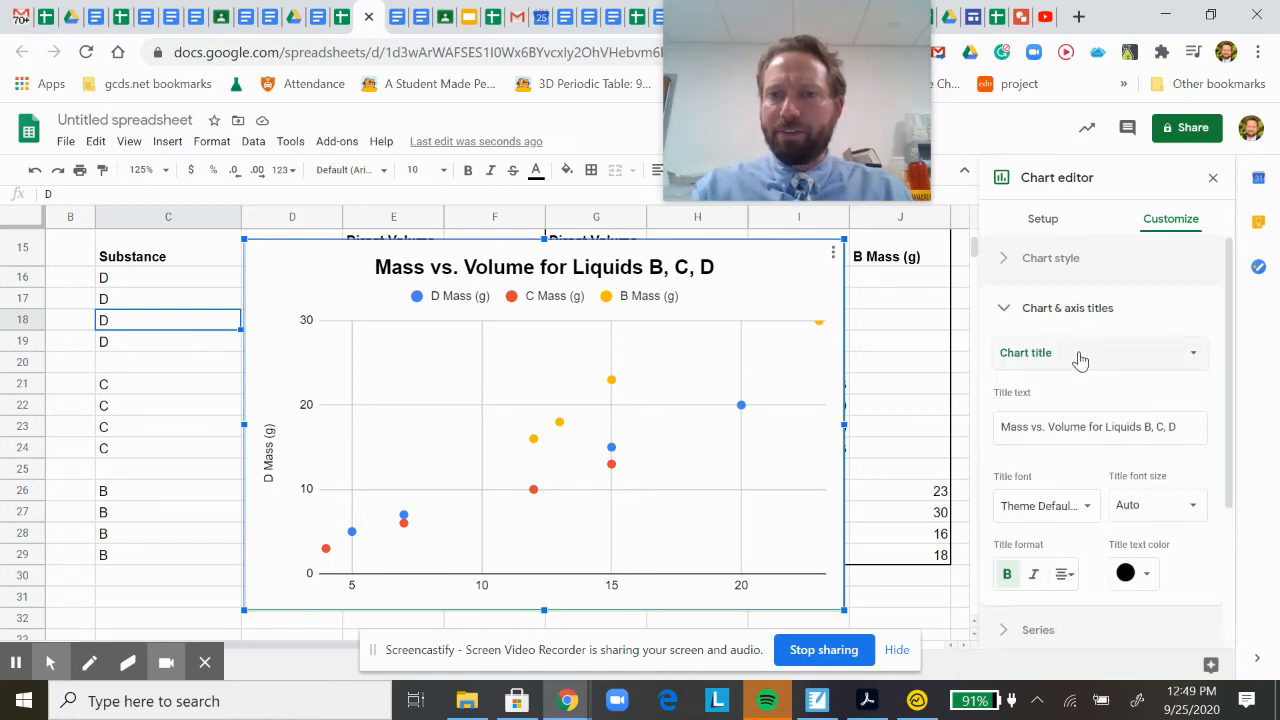
pyautogui.click(1080, 358)
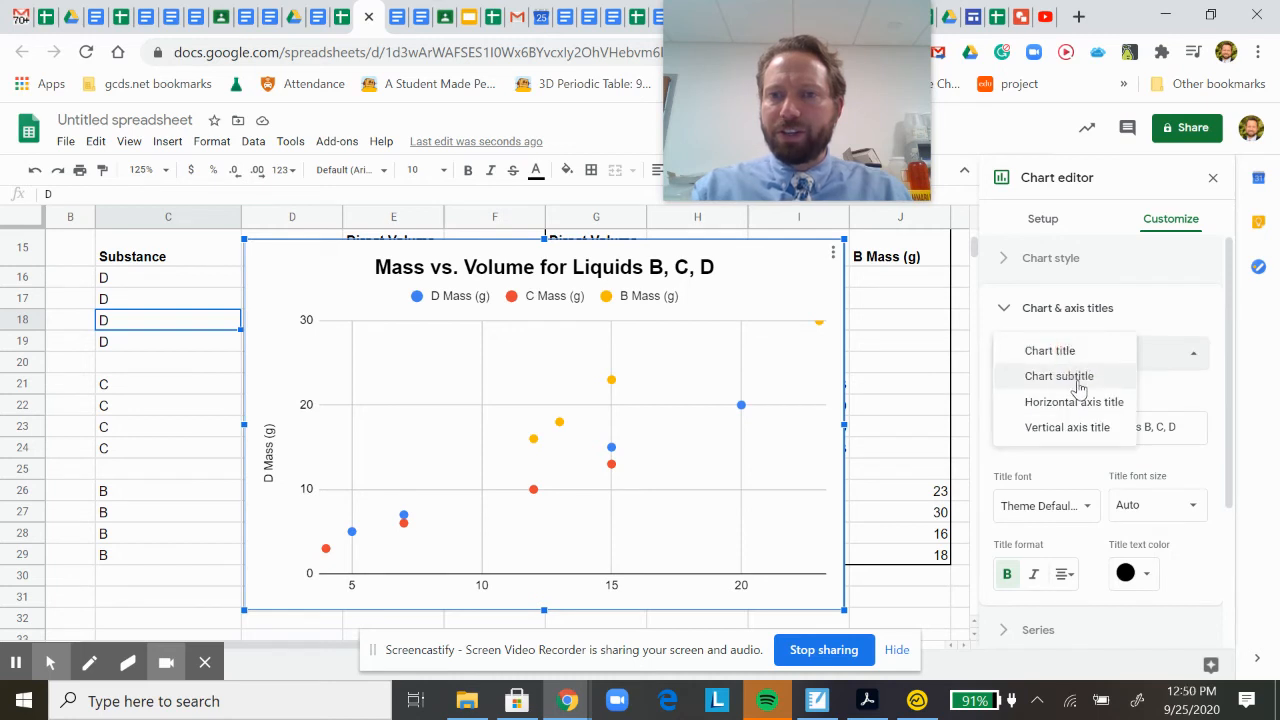
pyautogui.click(1078, 404)
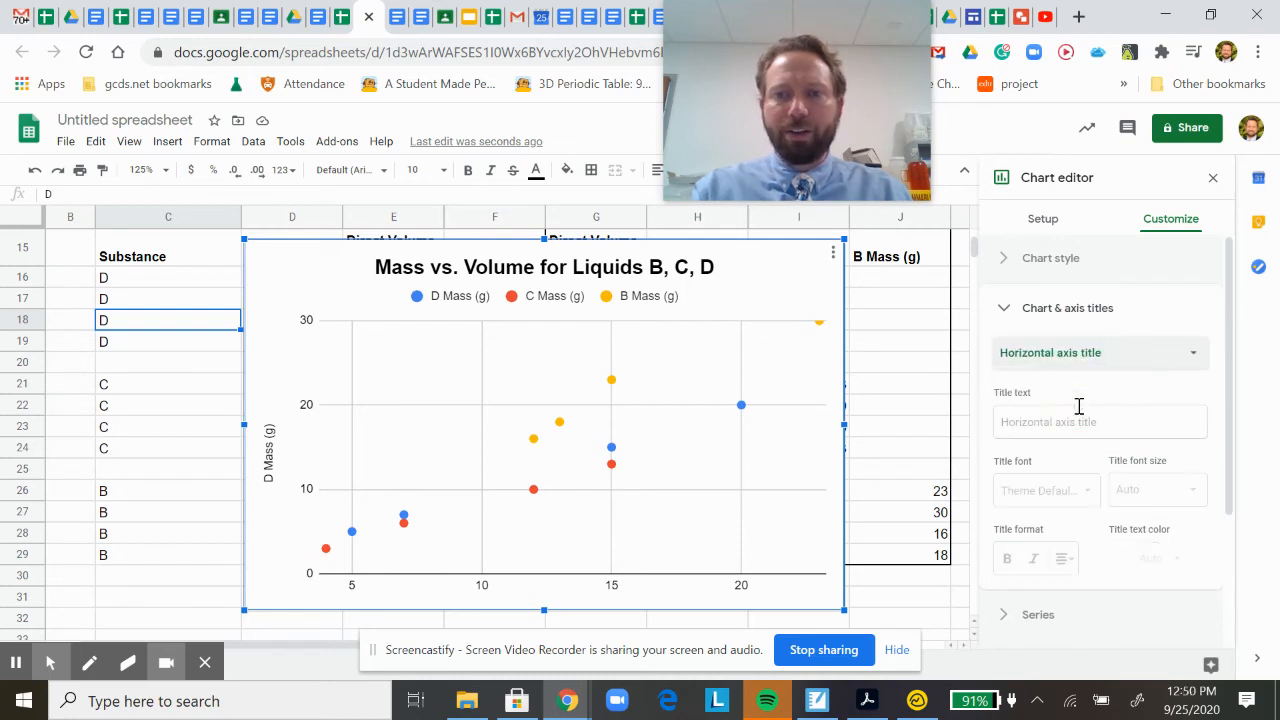
pyautogui.click(1068, 421)
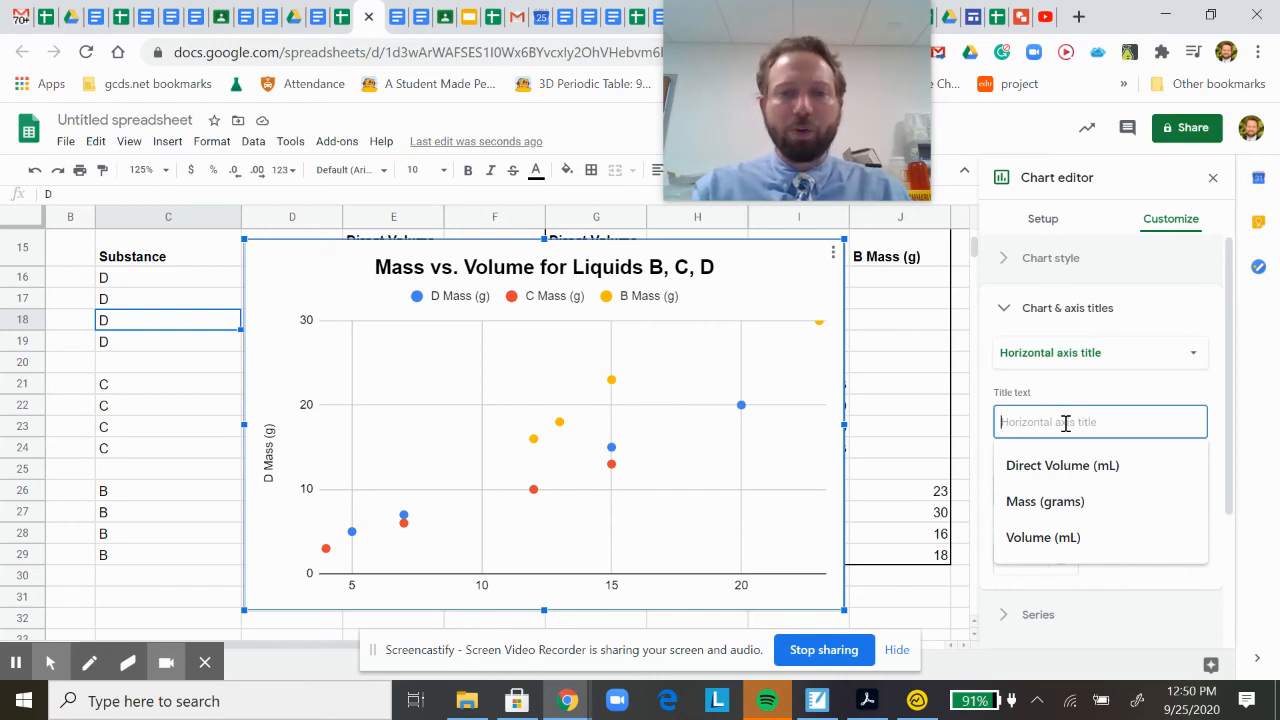
pyautogui.click(1075, 467)
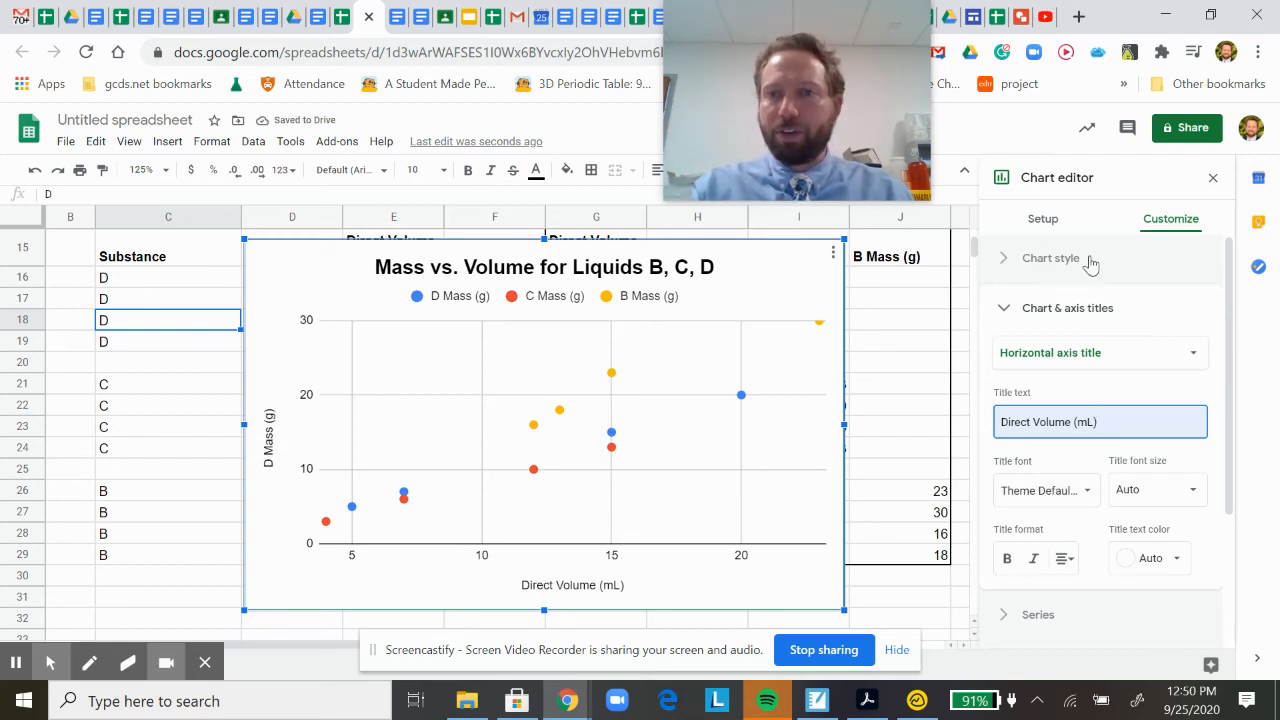
# Change the vertical axis title of the scatter chart to "Mass (g)".
pyautogui.click(1105, 364)
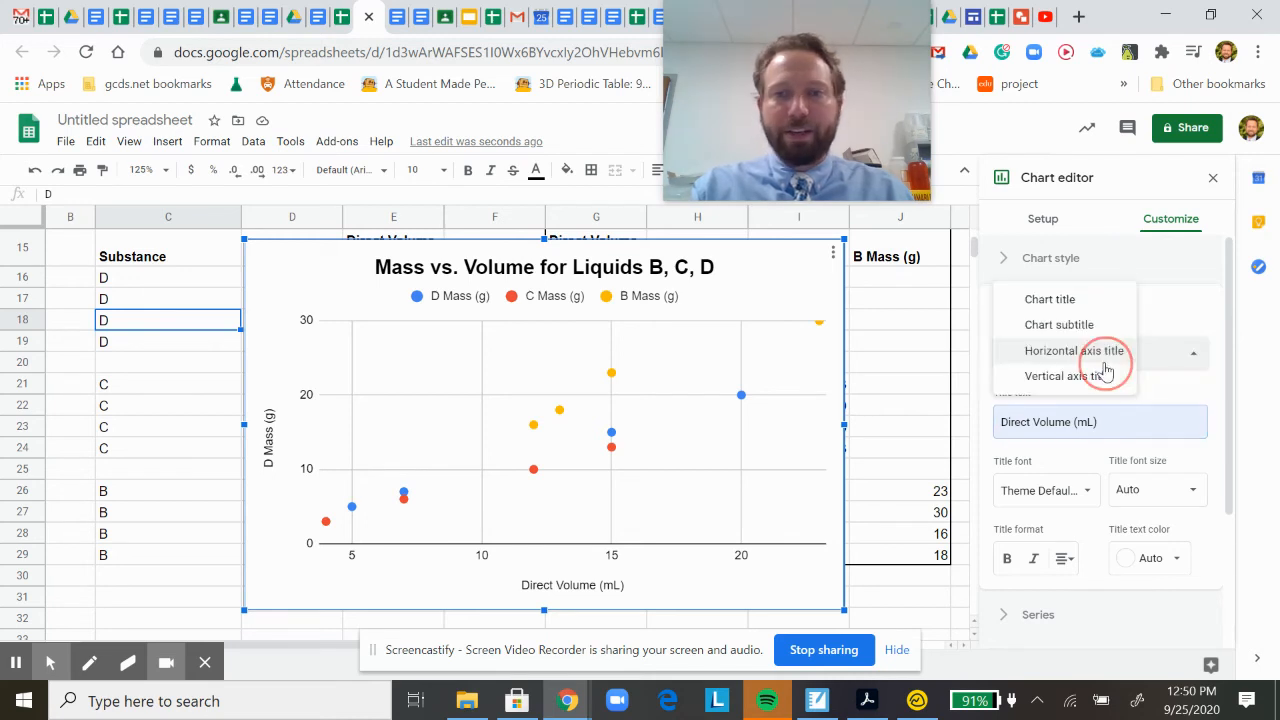
pyautogui.click(1103, 377)
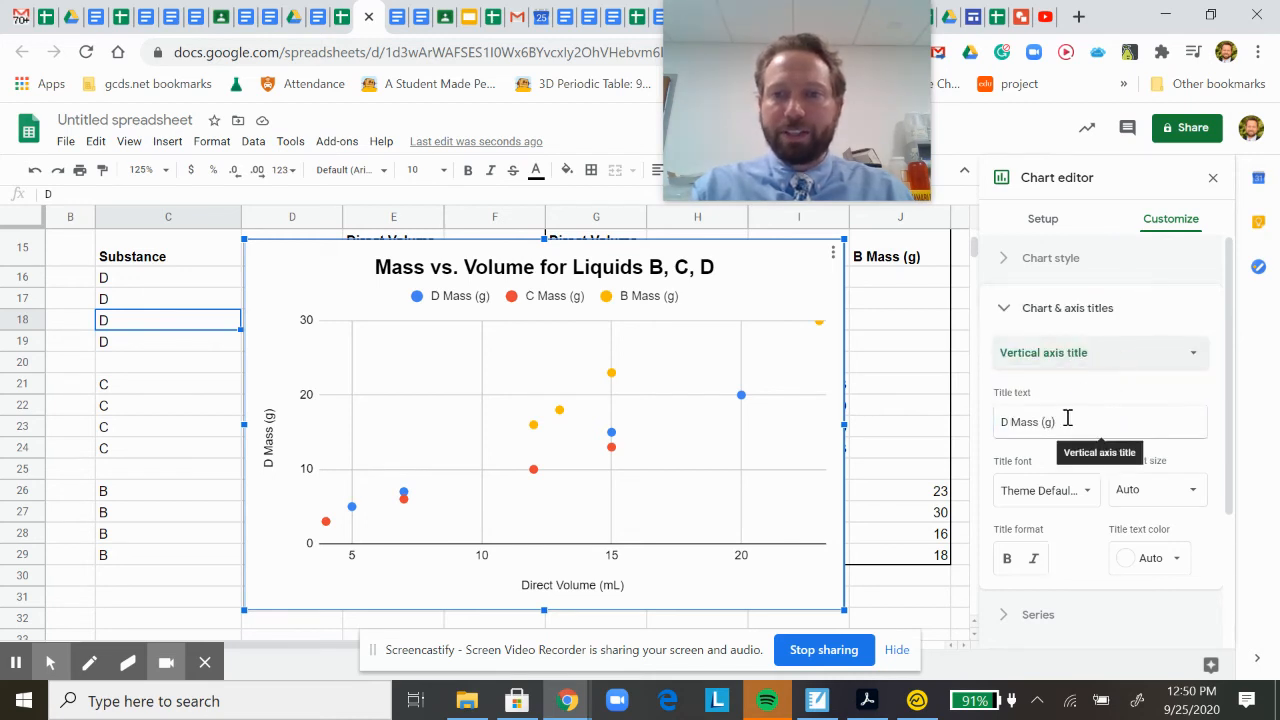
pyautogui.moveTo(1068, 420); pyautogui.dragTo(999, 427)
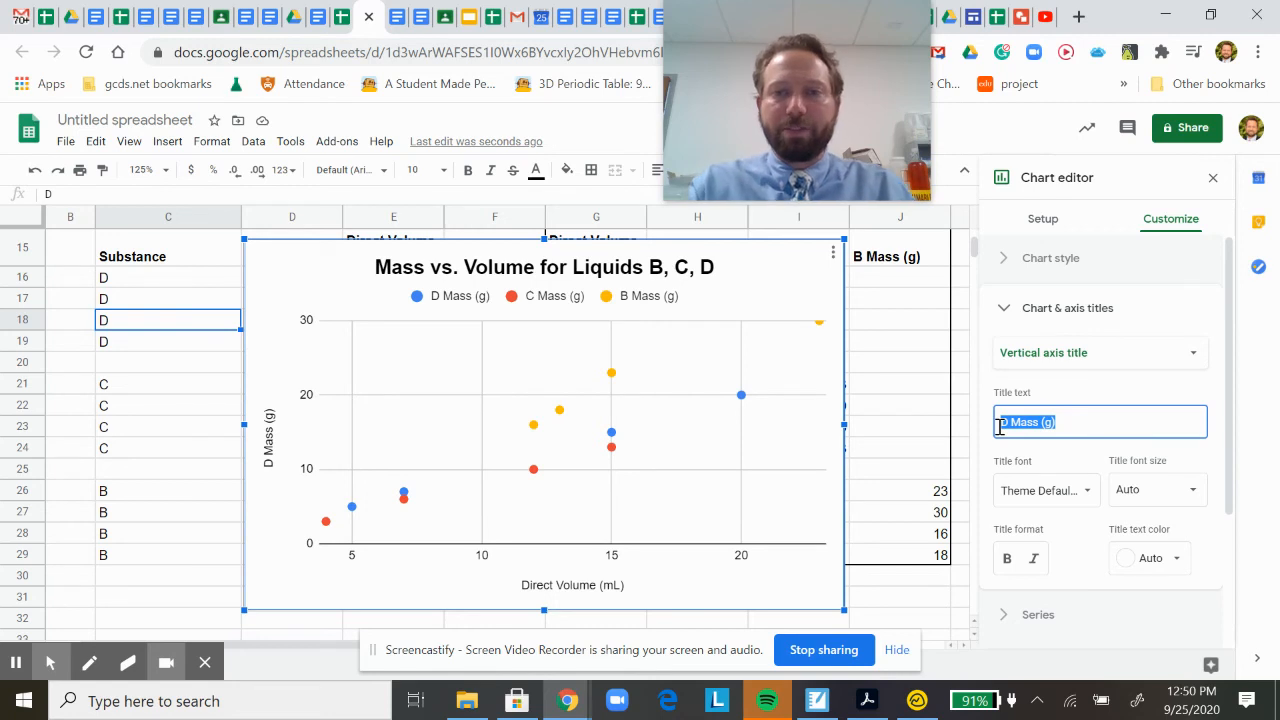
pyautogui.write('Ma')
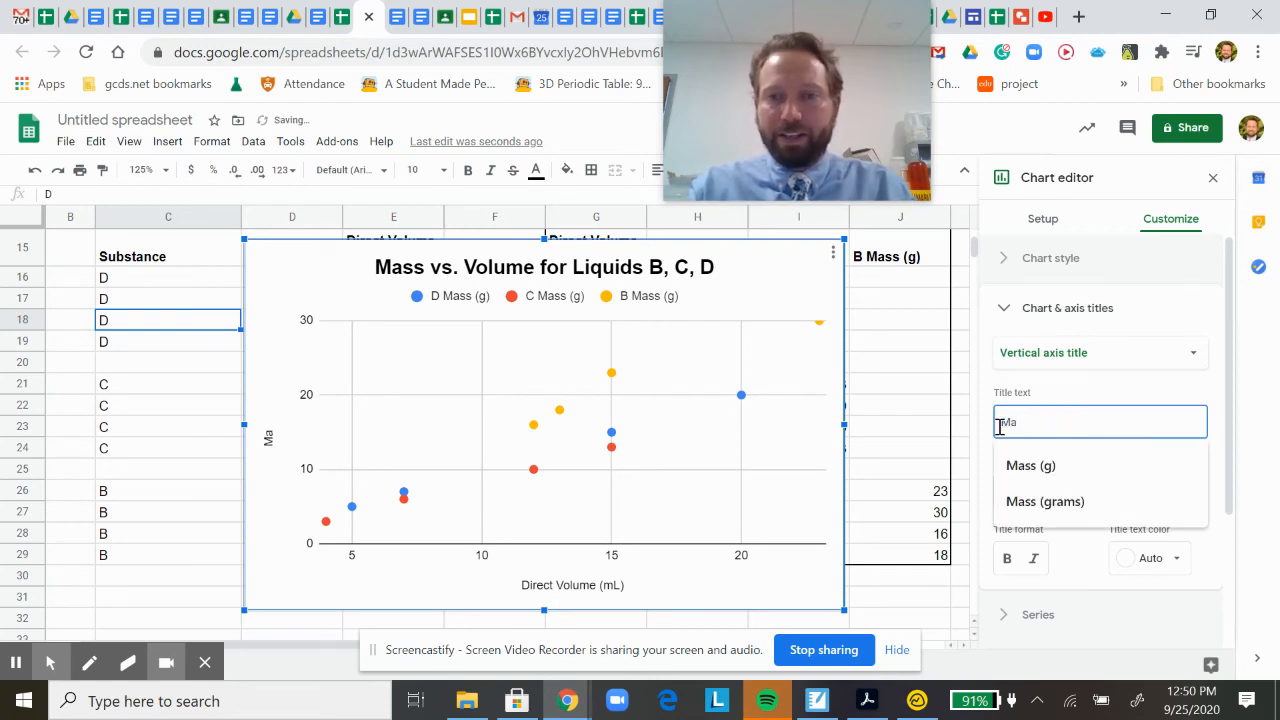
pyautogui.write('ss')
pyautogui.click(1030, 465)
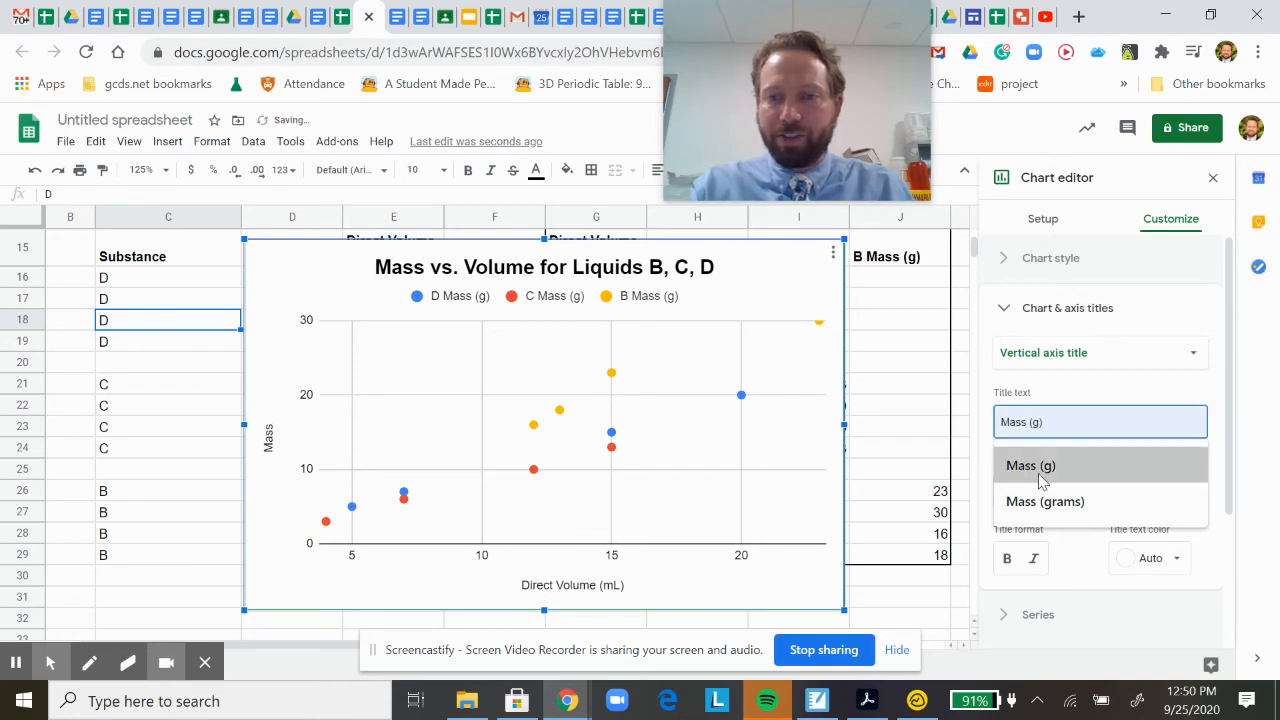
pyautogui.click(1074, 530)
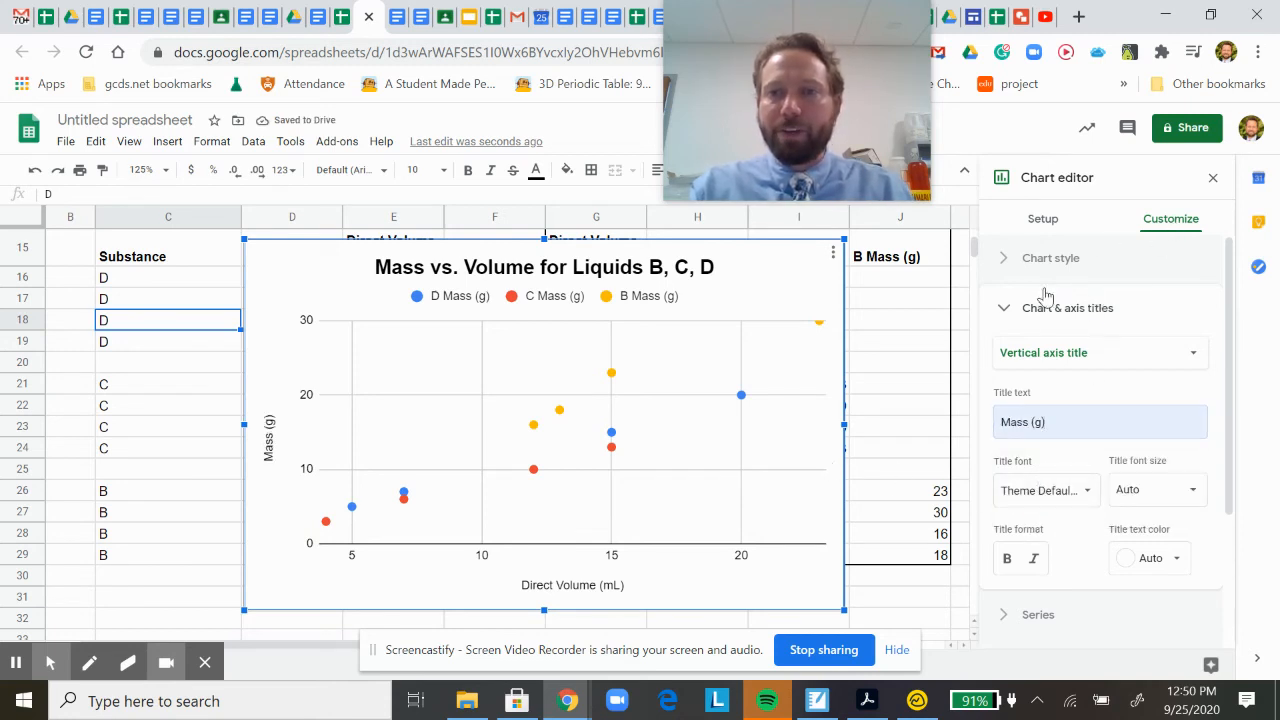
# Add a linear trendline to all series in the scatter chart.
pyautogui.scroll(-1, 1056, 388)
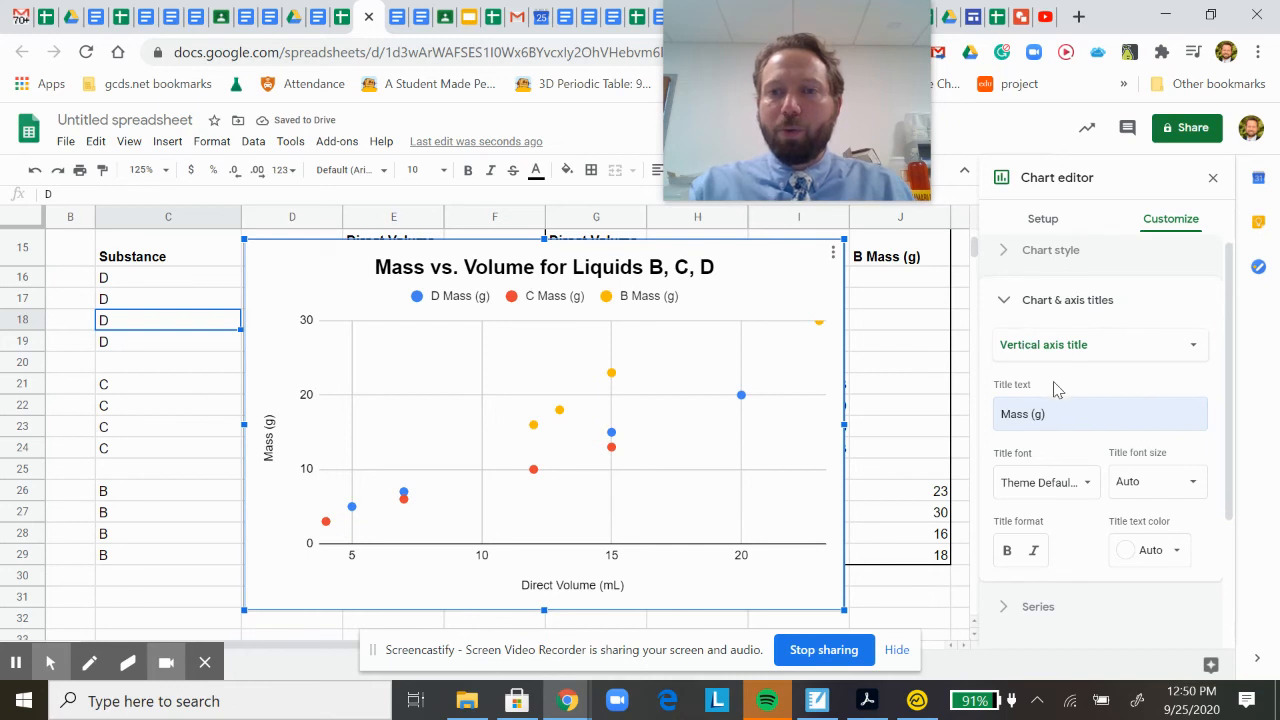
pyautogui.click(1025, 303)
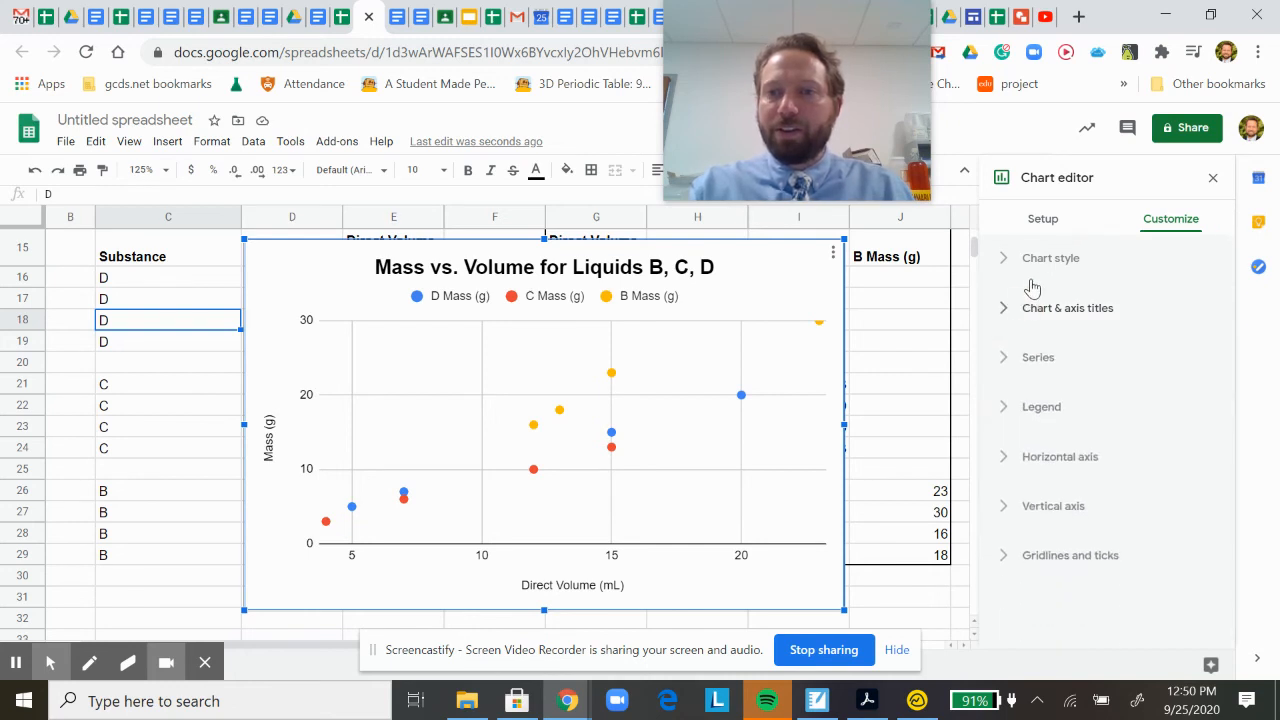
pyautogui.click(1048, 360)
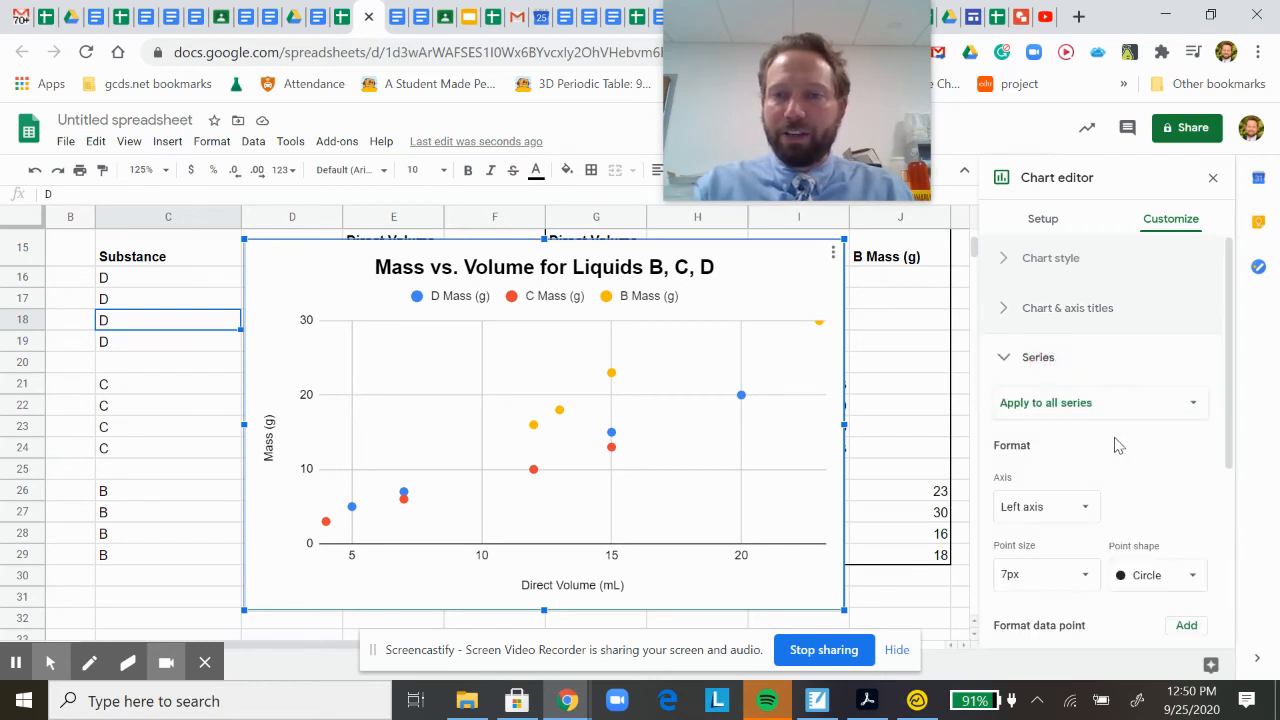
pyautogui.scroll(-2, 1124, 460)
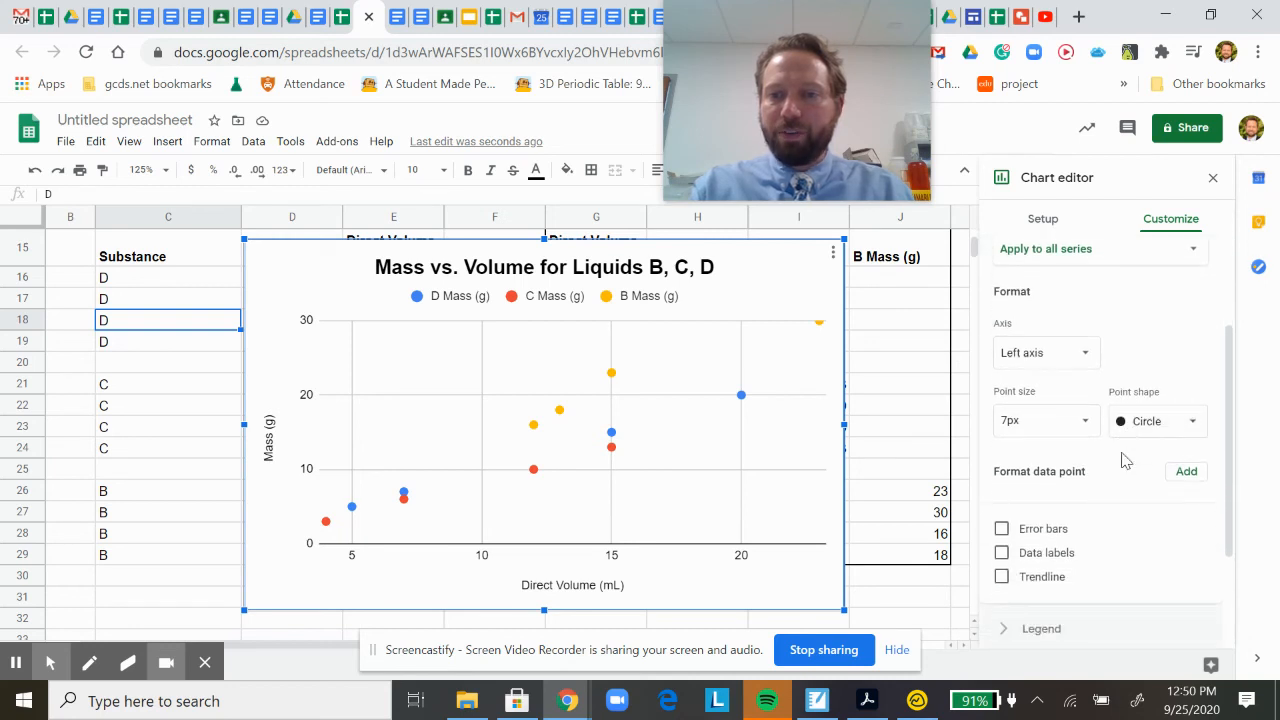
pyautogui.click(1002, 577)
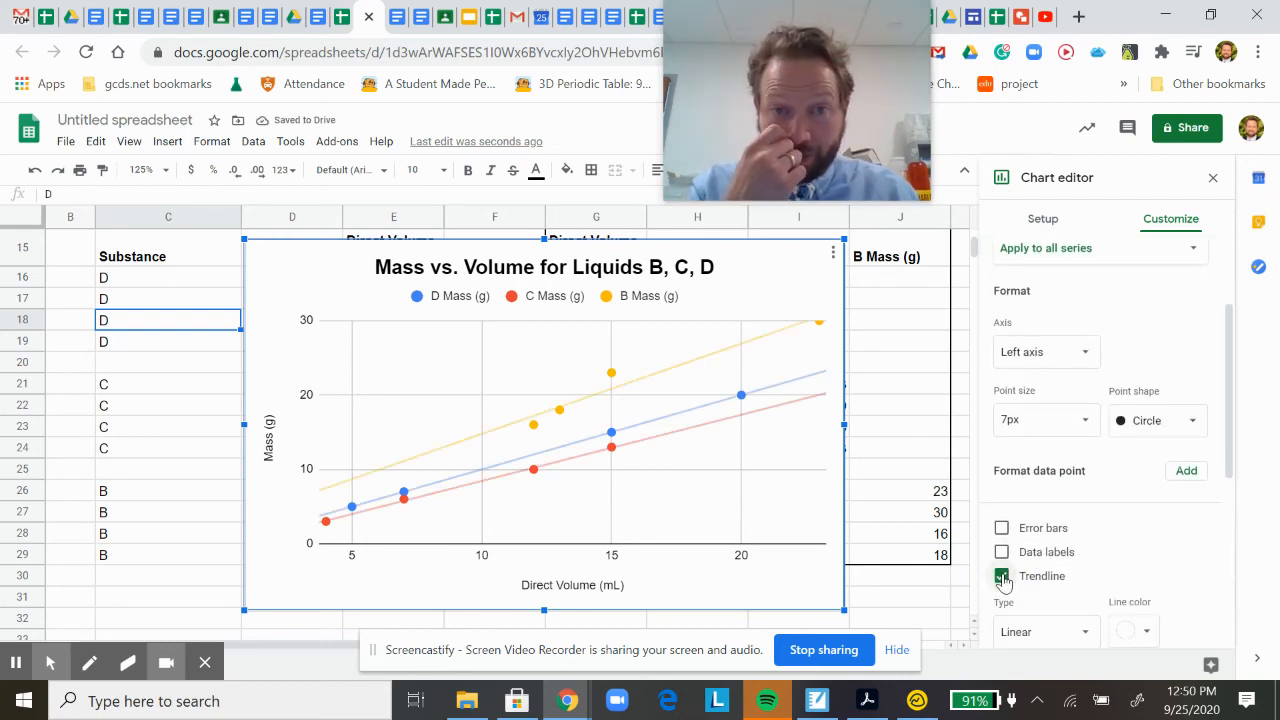
# Label the trendlines of all series with their equations and show their R² values.
pyautogui.scroll(-2, 1109, 540)
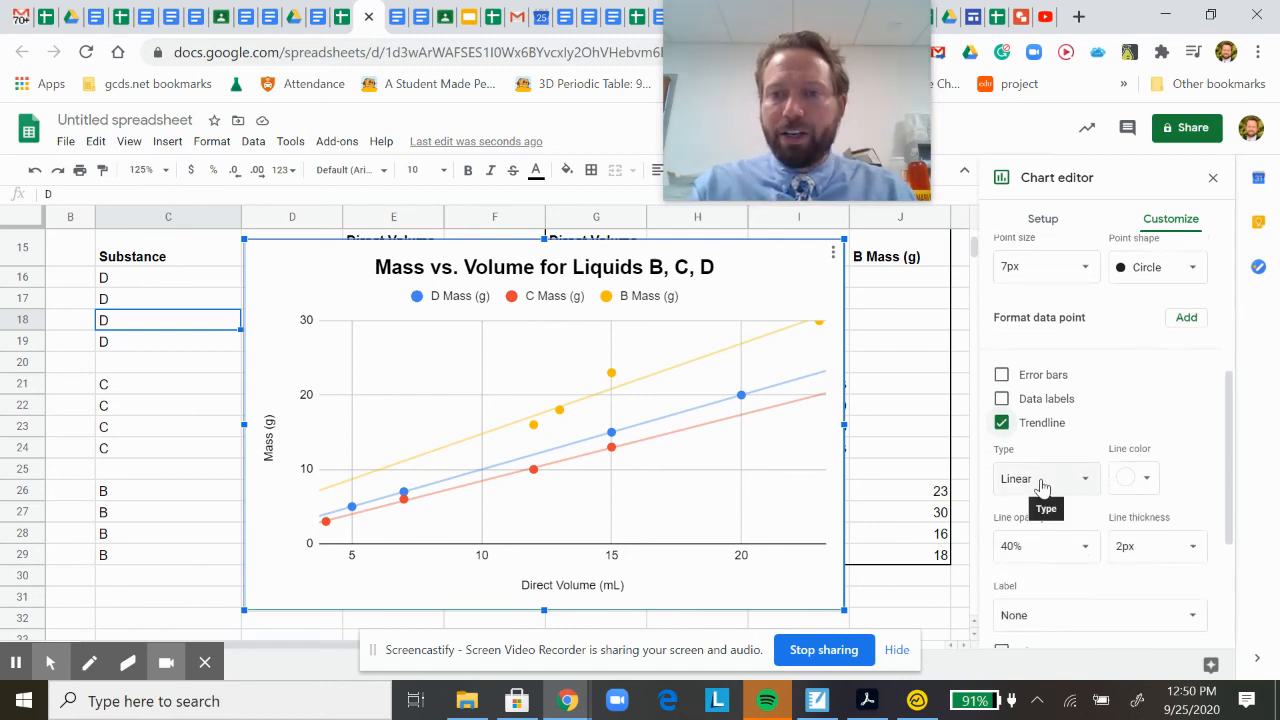
pyautogui.scroll(-1, 1040, 485)
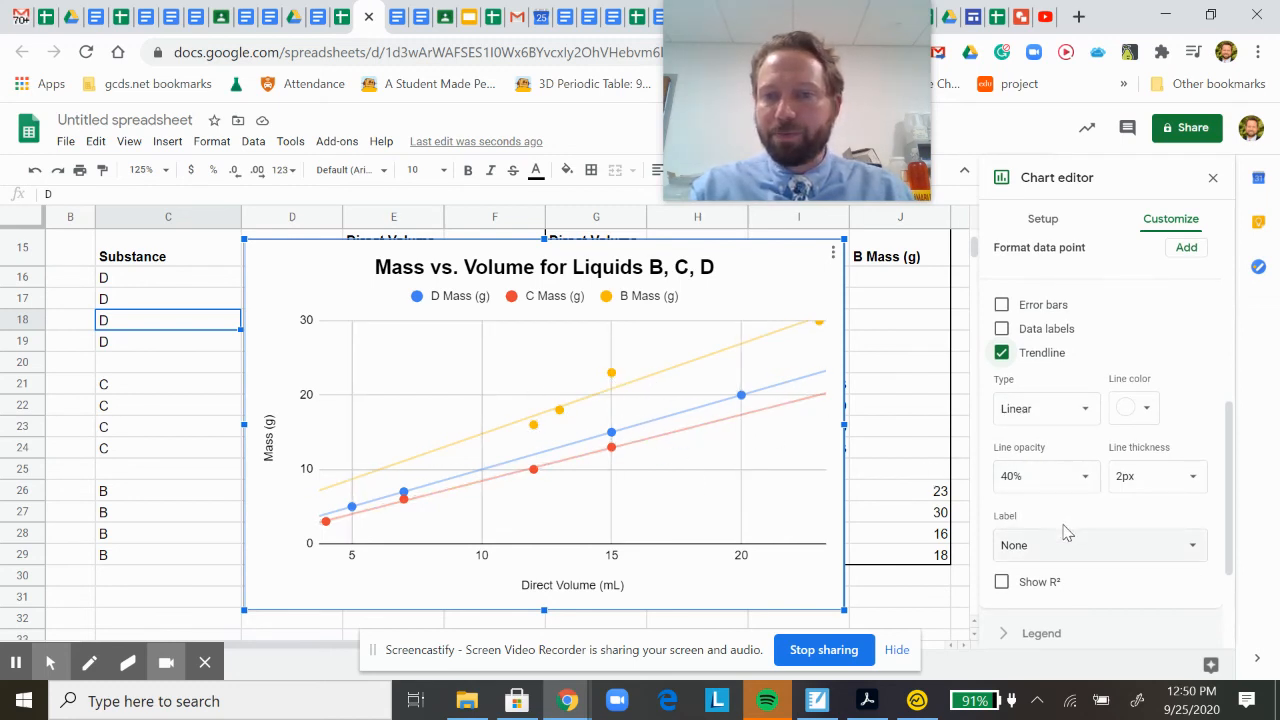
pyautogui.scroll(-1, 1062, 555)
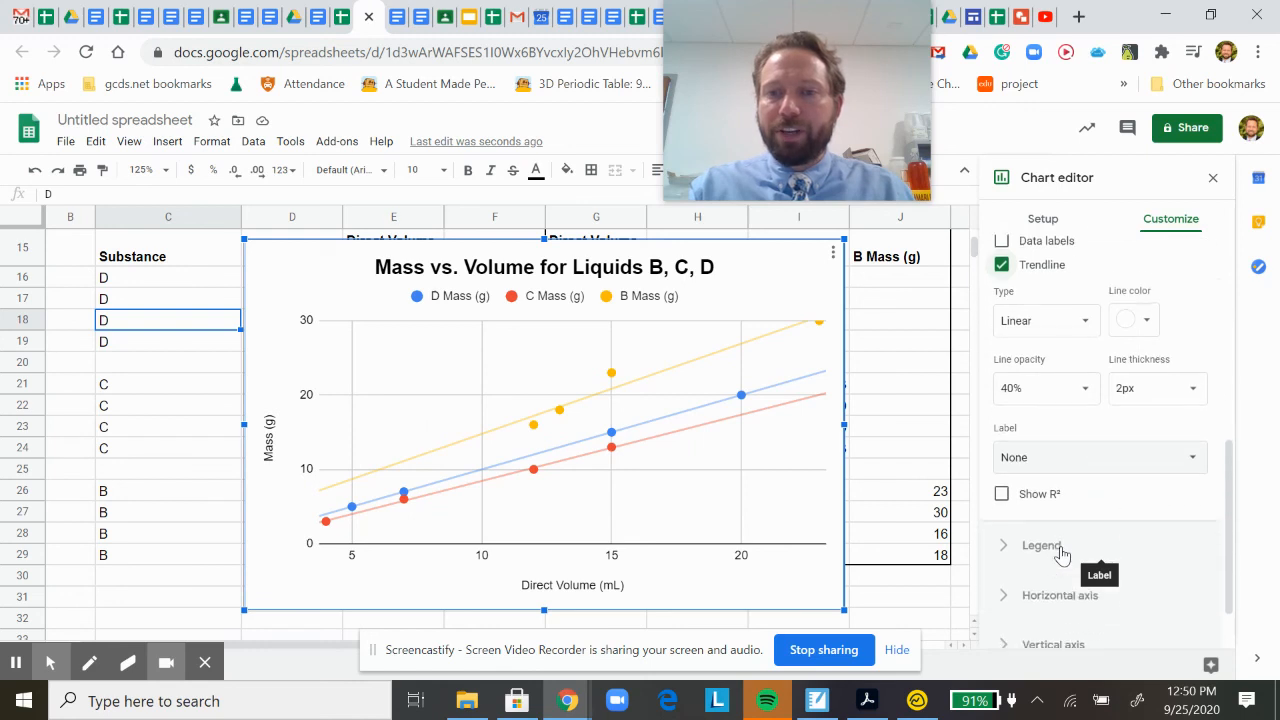
pyautogui.click(1015, 445)
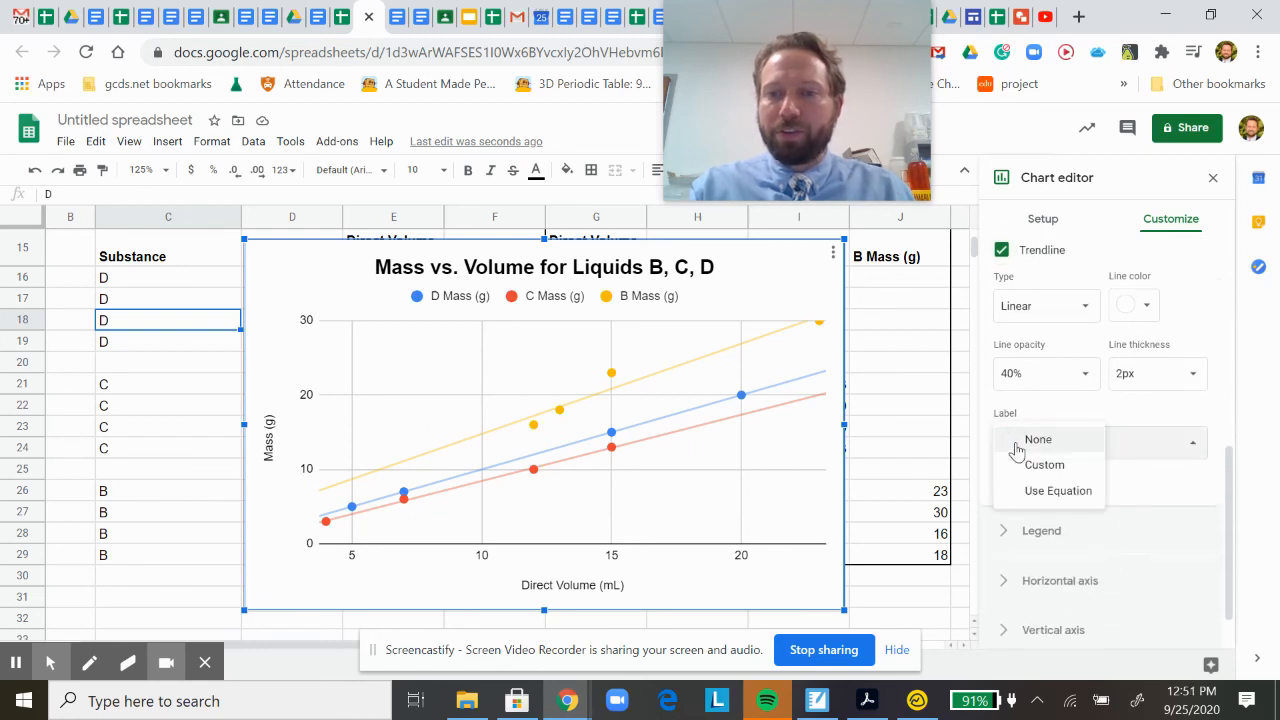
pyautogui.click(1049, 491)
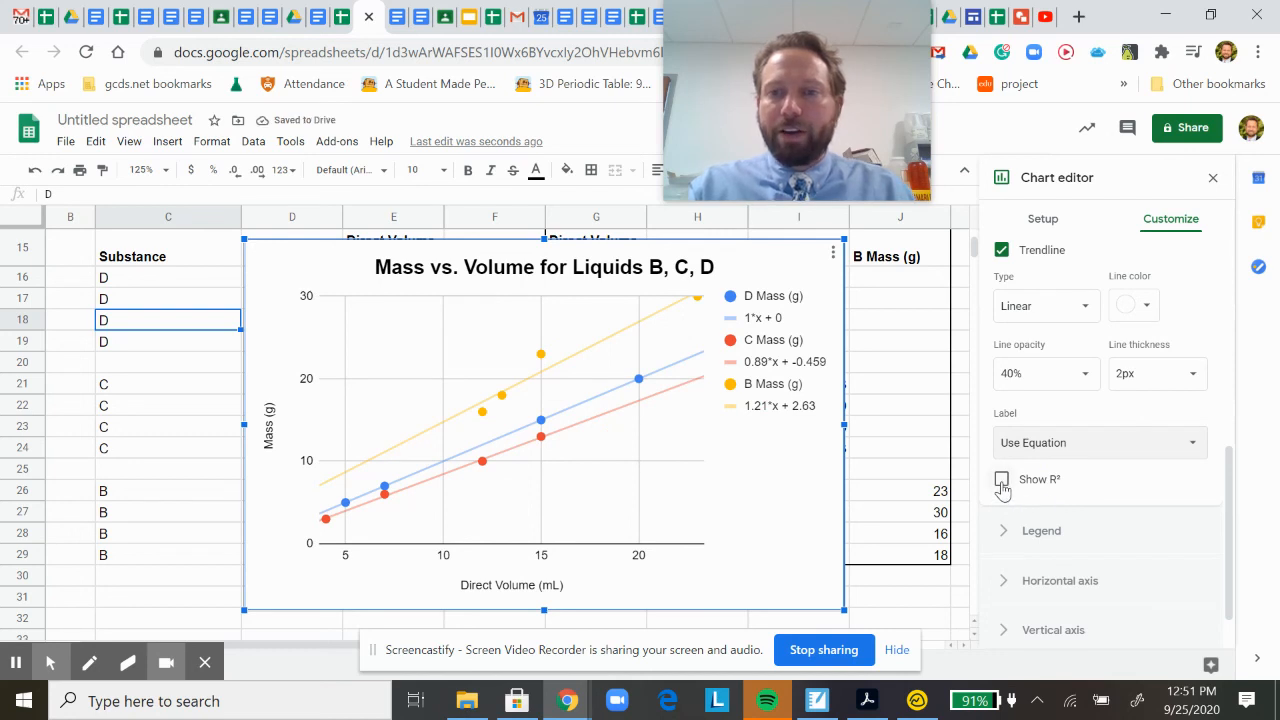
pyautogui.click(1001, 481)
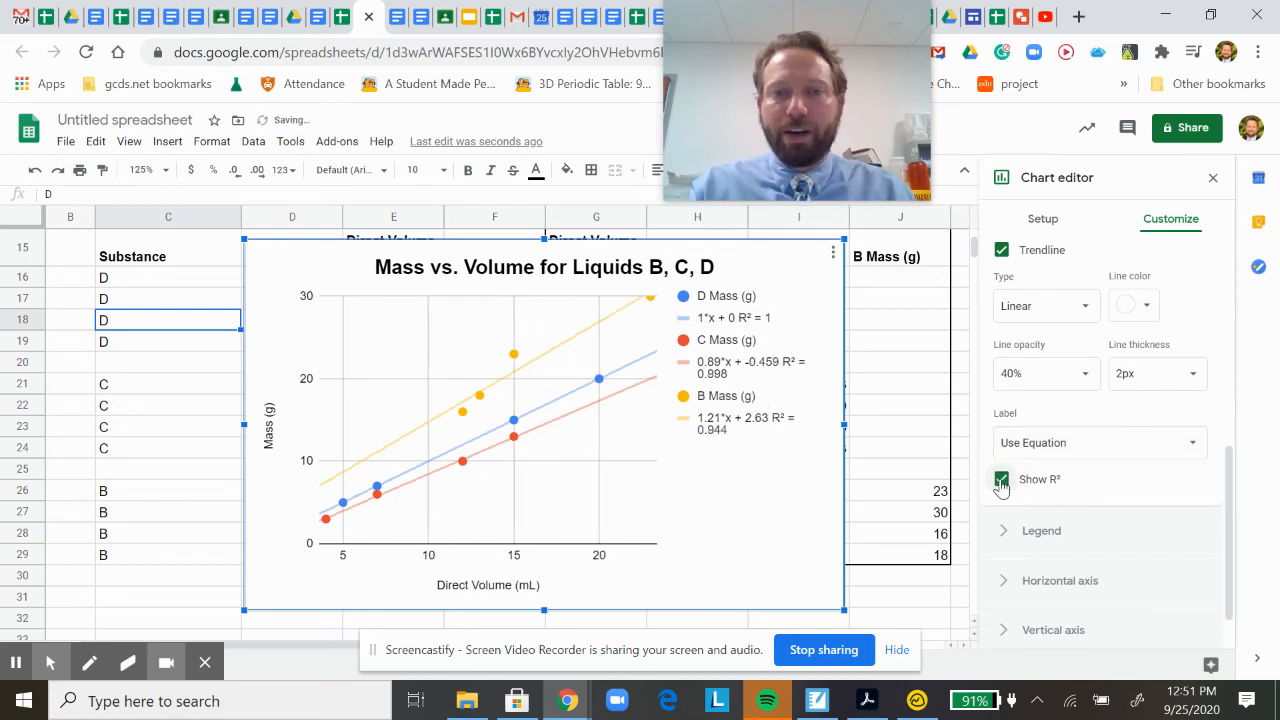